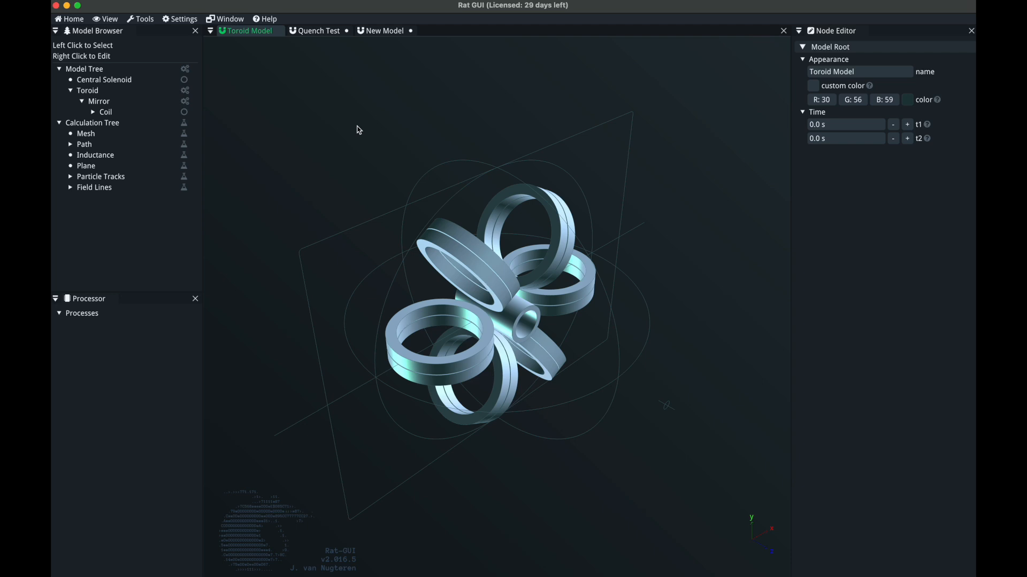
Step: Open the Quench Test model and show its Adiabatic Quench calculation settings
click(320, 32)
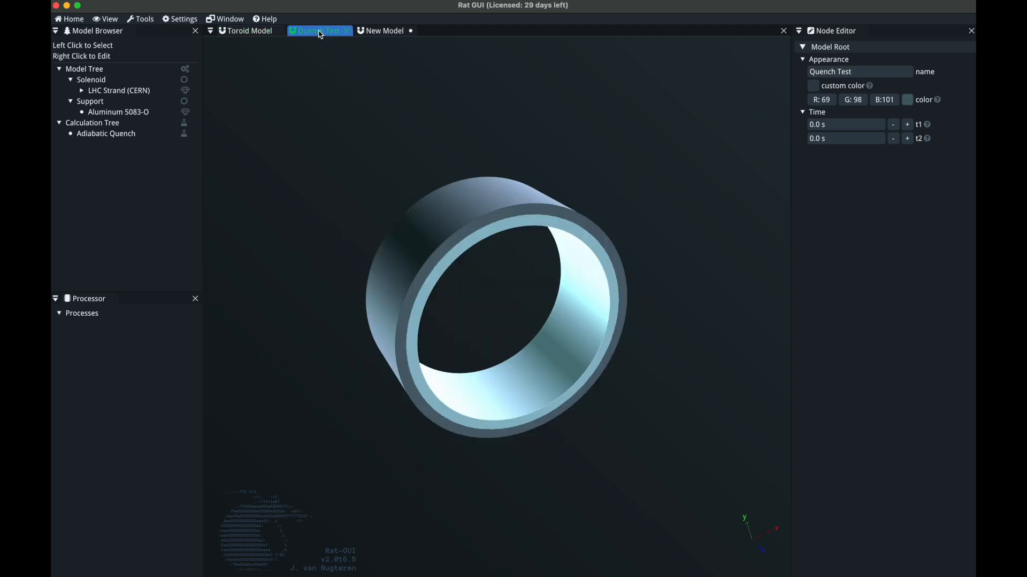
click(131, 137)
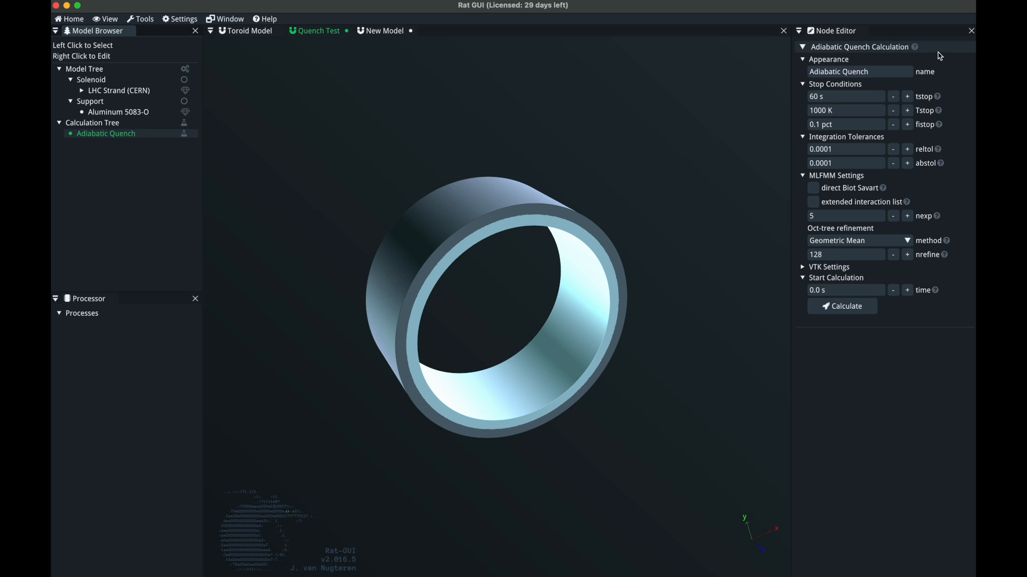
mouse_move(915, 48)
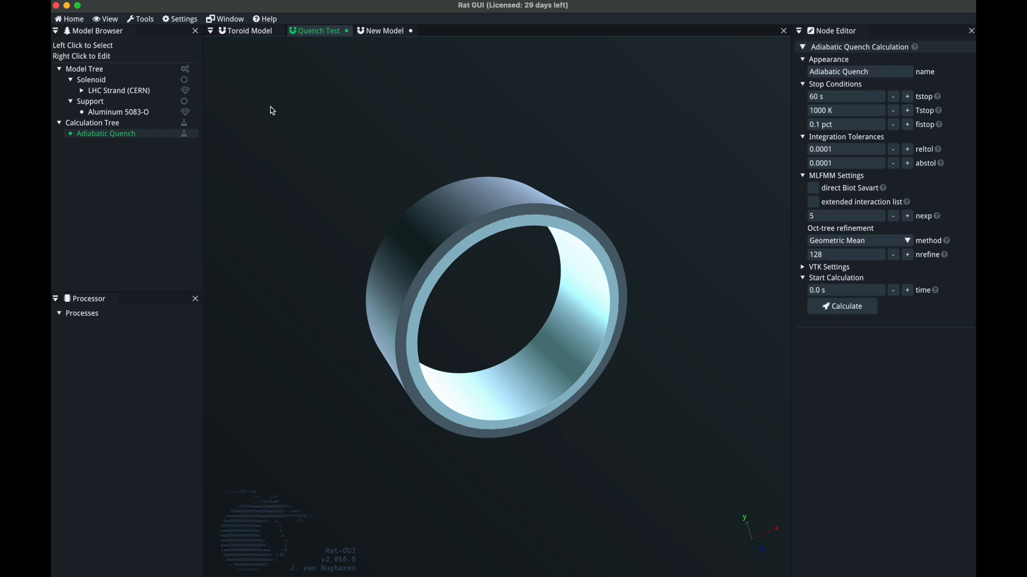
Step: Disable the Support coil in the model tree so only the Solenoid stays active
click(96, 81)
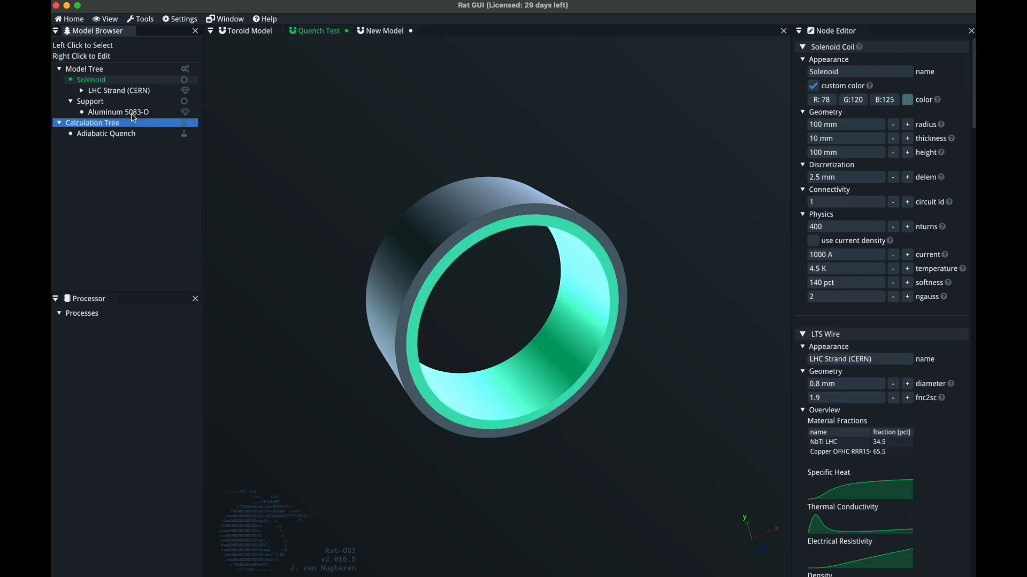
right_click(111, 104)
click(169, 119)
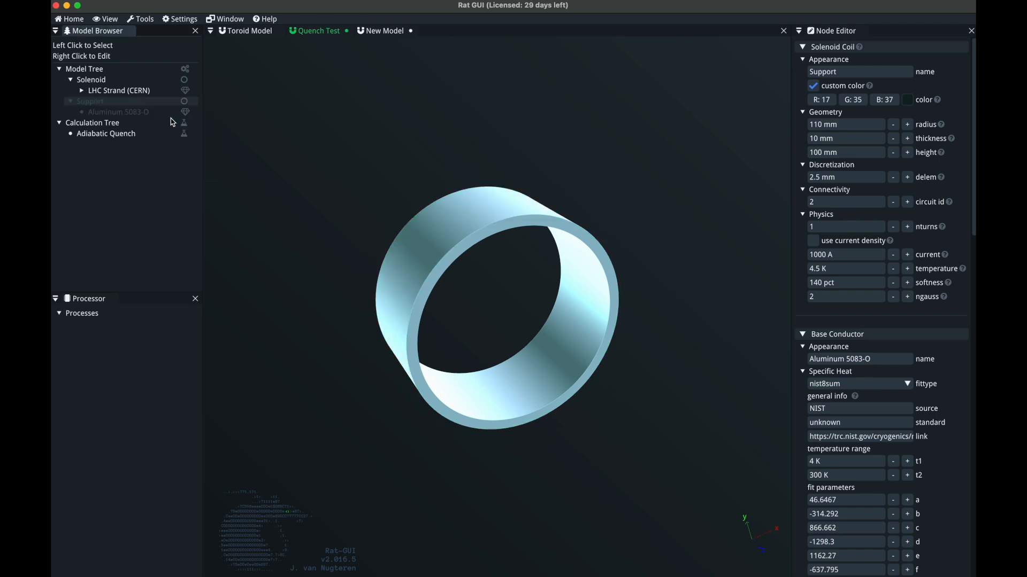
Step: Expand the Solenoid's LHC Strand (CERN) material and look through the LTS wire types available for the coil
click(109, 82)
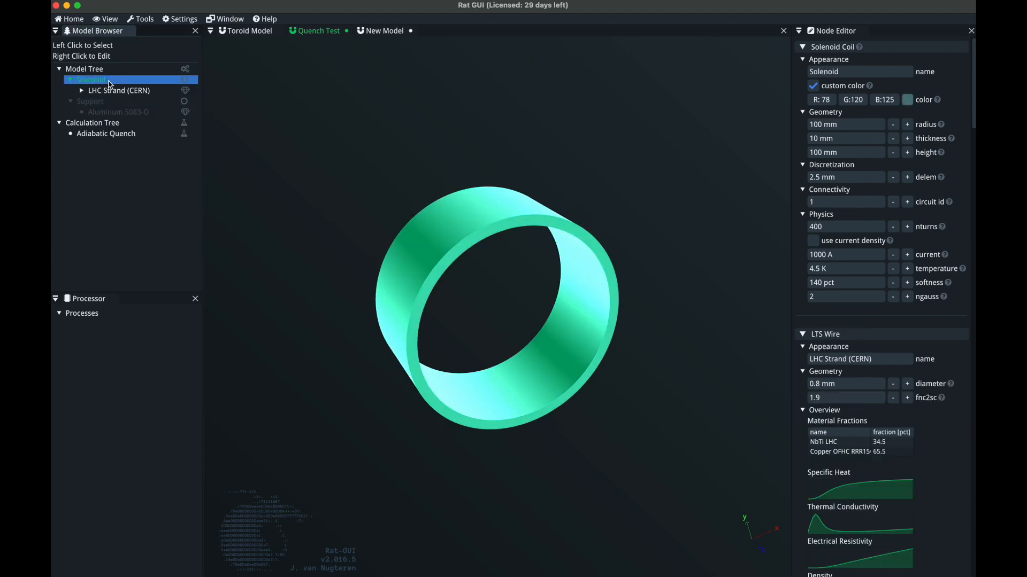
drag(332, 209, 365, 231)
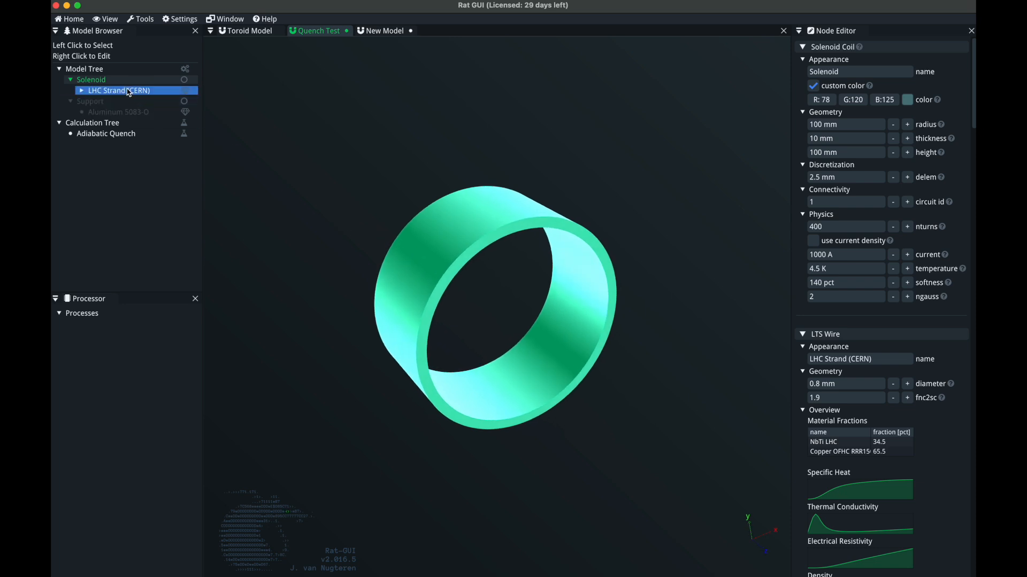
click(82, 92)
right_click(100, 81)
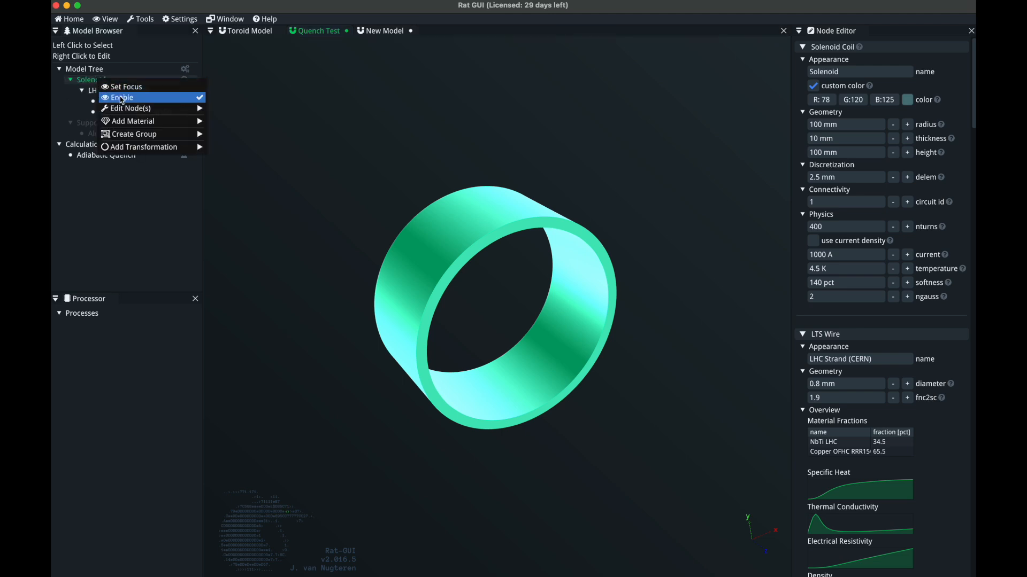
mouse_move(131, 124)
mouse_move(258, 208)
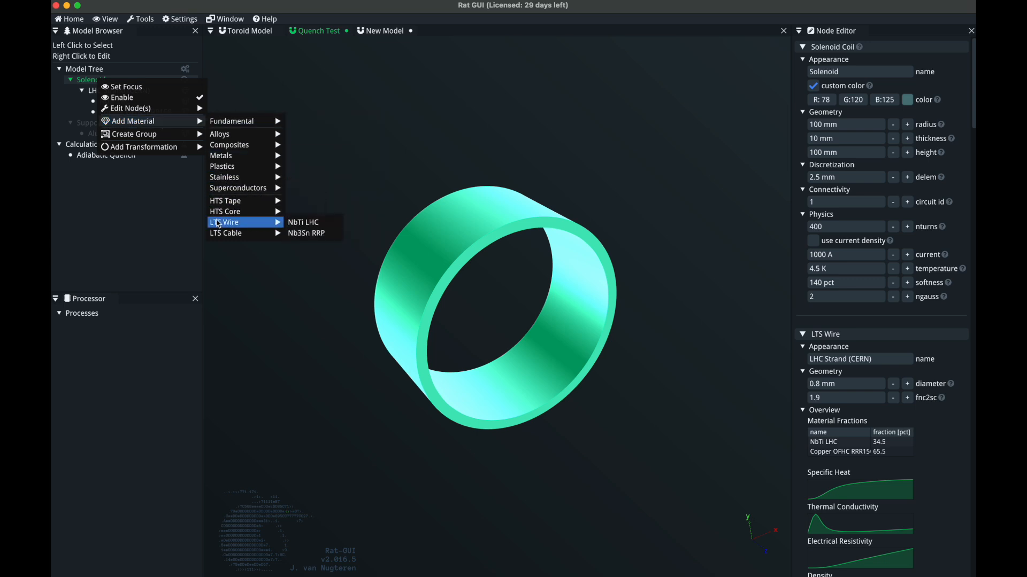
click(326, 224)
Step: Review the LHC Strand (CERN) wire settings, including fnc2sc, and the Solenoid's number of turns
click(118, 91)
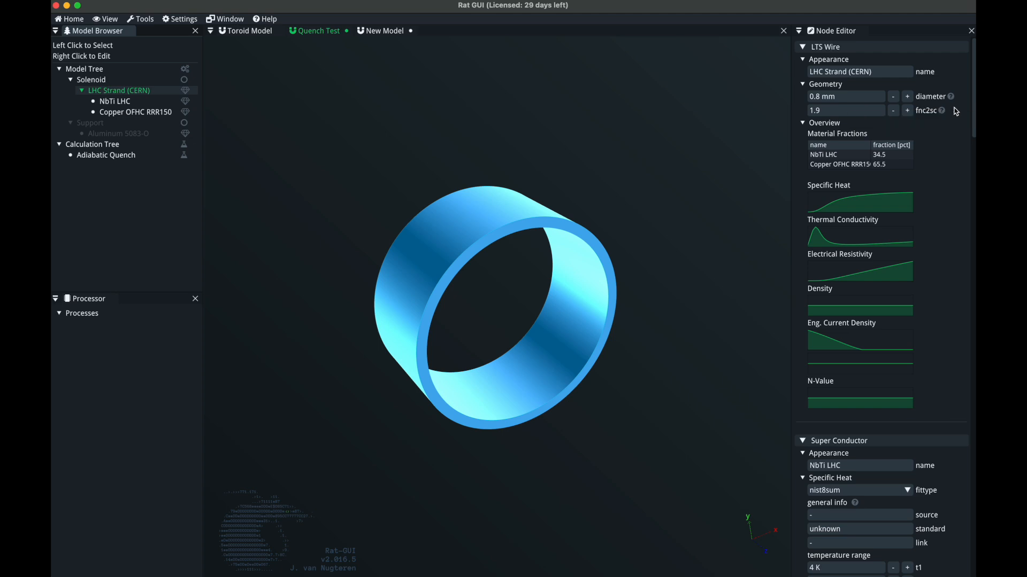
mouse_move(943, 112)
click(89, 79)
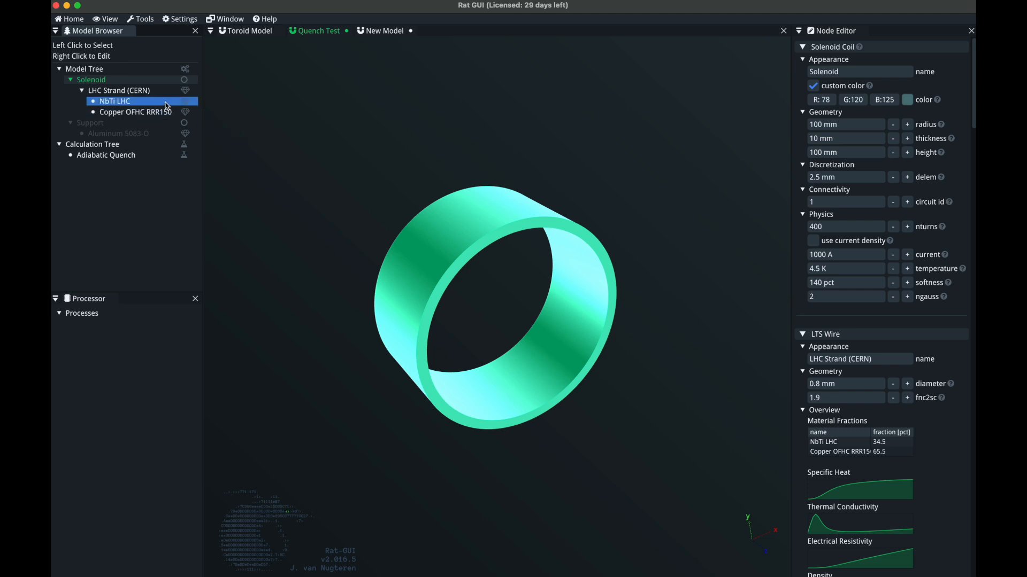
drag(499, 259, 447, 237)
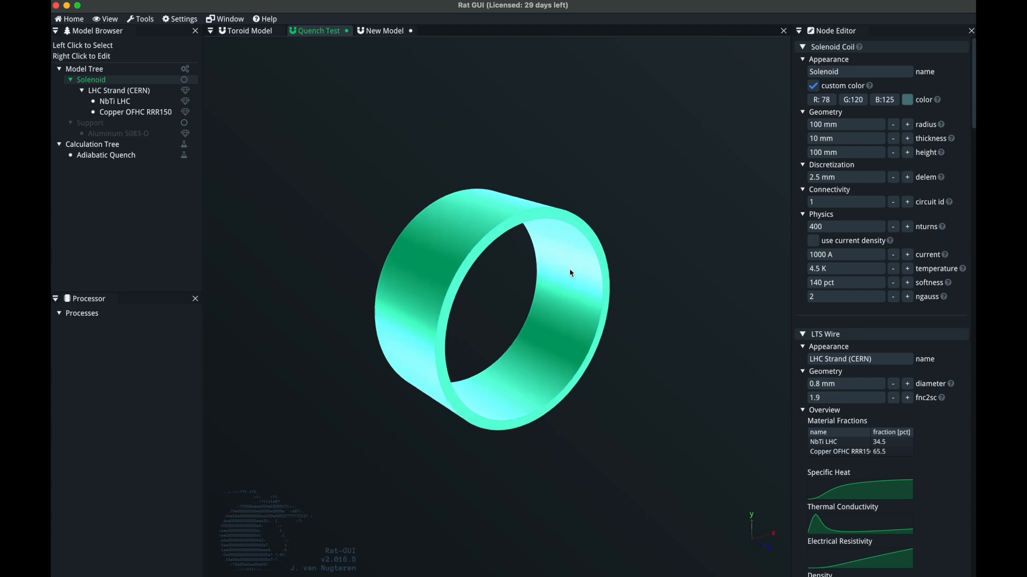
mouse_move(943, 229)
key(Up)
key(Up)
key(Up)
key(Up)
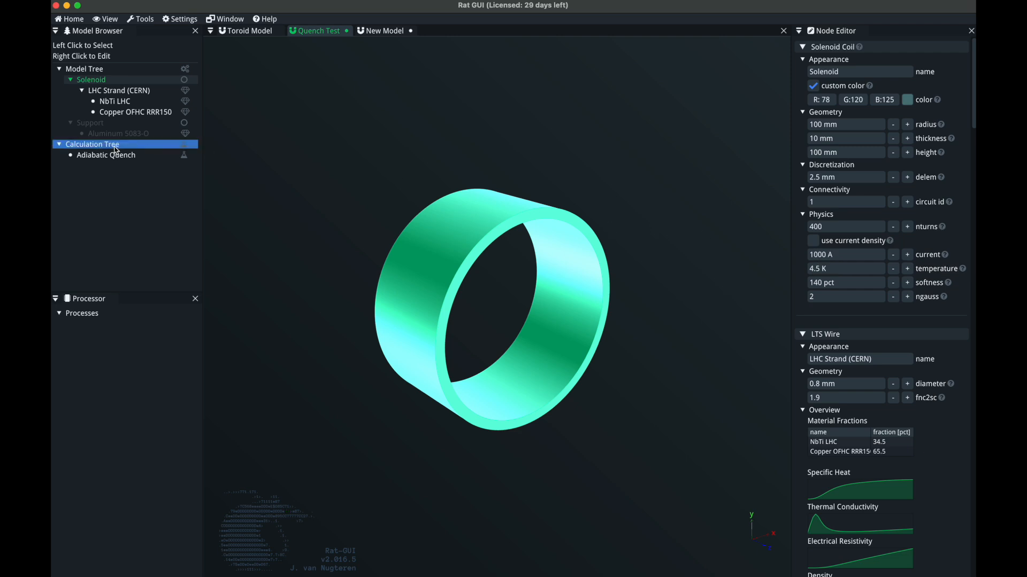
key(Return)
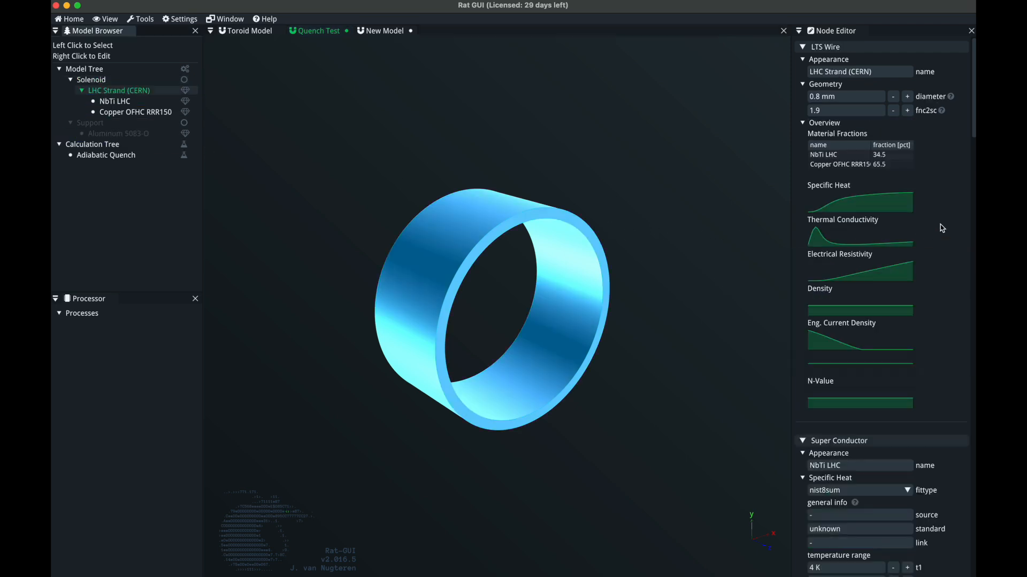
Step: Try an fnc2sc value of 3.8 on the LHC Strand (CERN) wire and undo it
click(874, 98)
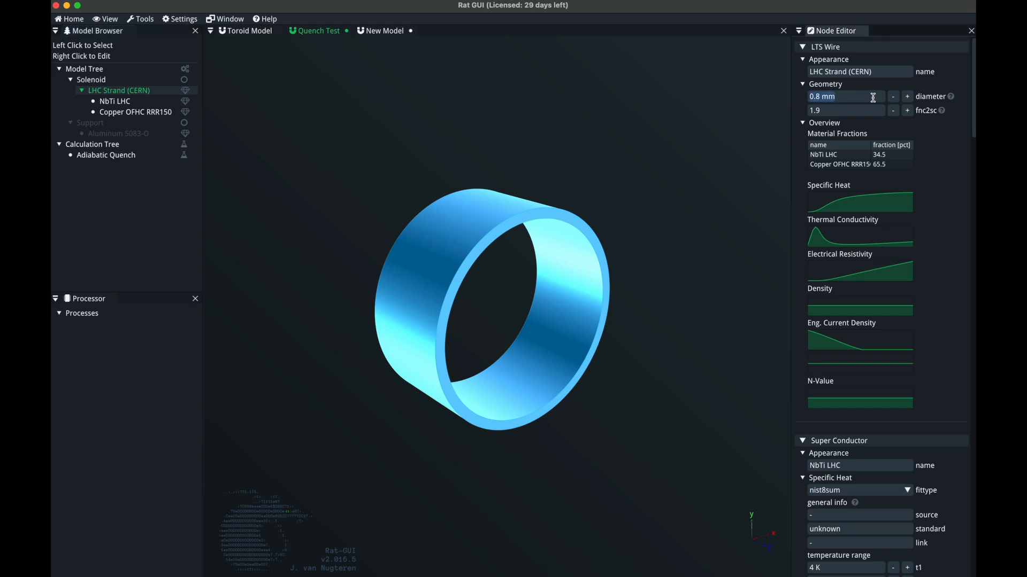
text(1.9)
click(863, 110)
text(3.8)
key(Return)
key(super+z)
Step: Set the LHC Strand (CERN) wire diameter to 4 mm and return to the Solenoid's properties
click(846, 99)
text(4)
key(Return)
click(829, 110)
click(921, 156)
click(112, 81)
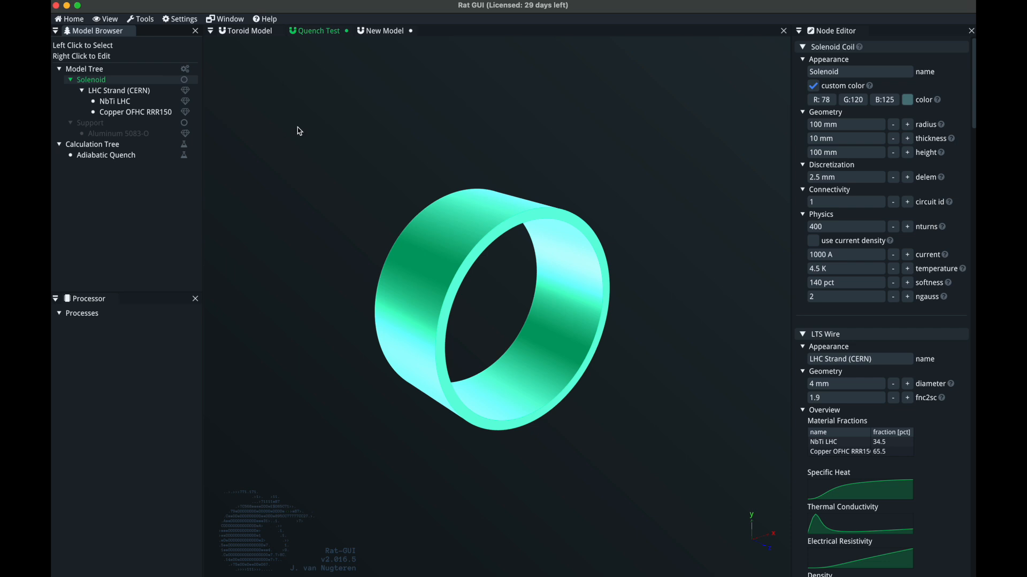
Step: Look through the calculation types that can be added to the Calculation Tree, including Adiabatic Quench
click(136, 145)
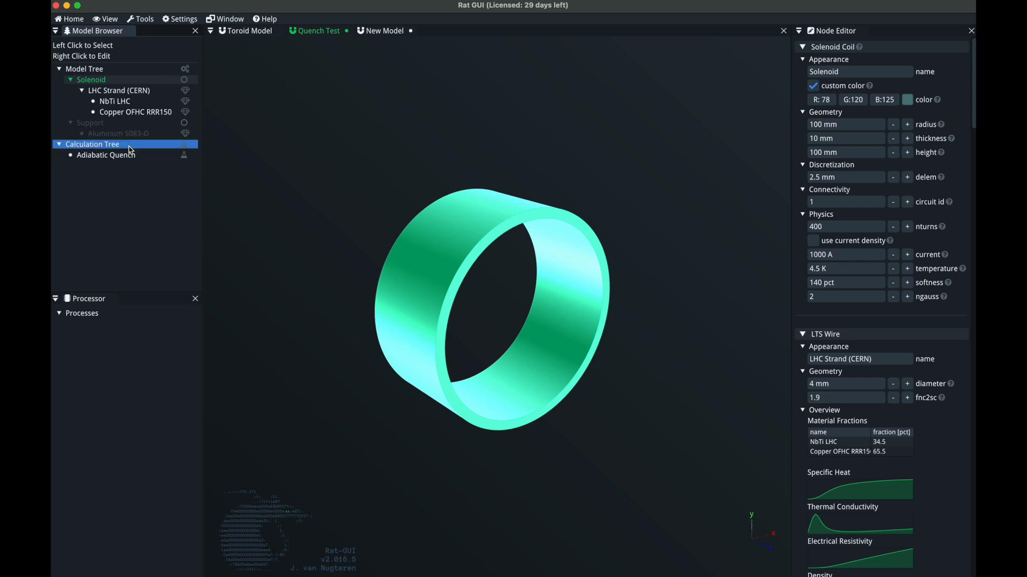
click(134, 146)
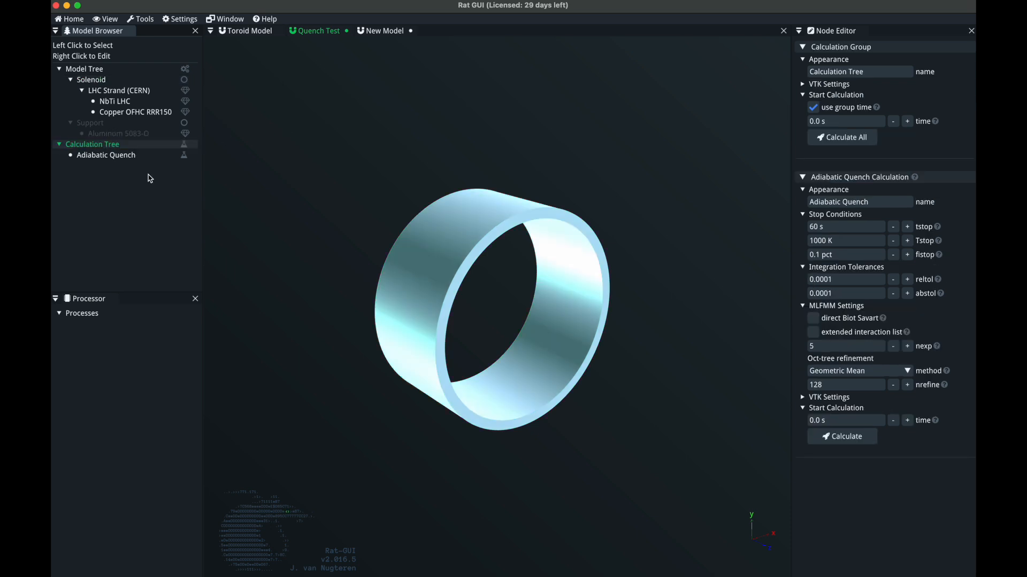
right_click(125, 153)
mouse_move(165, 194)
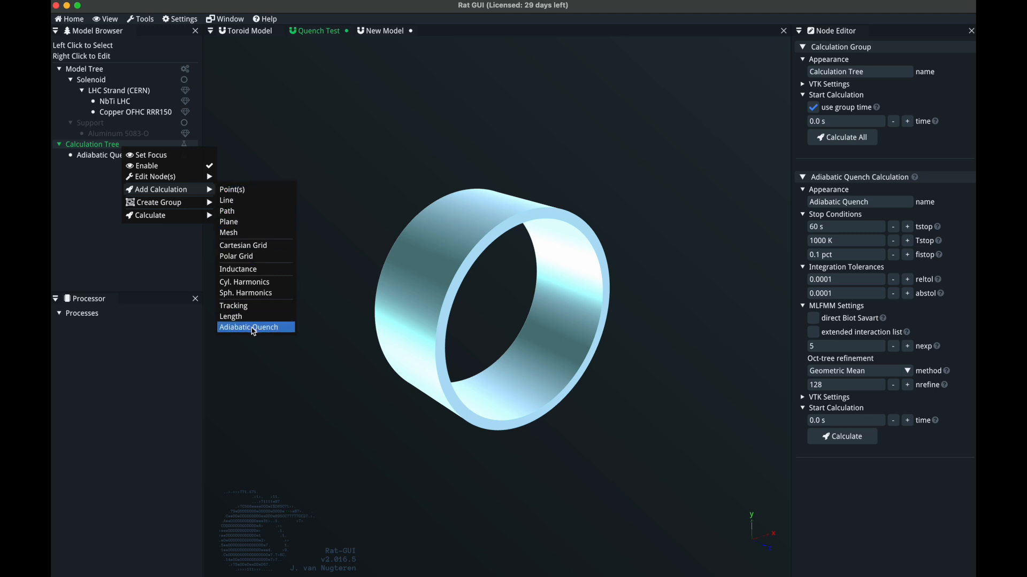
click(97, 219)
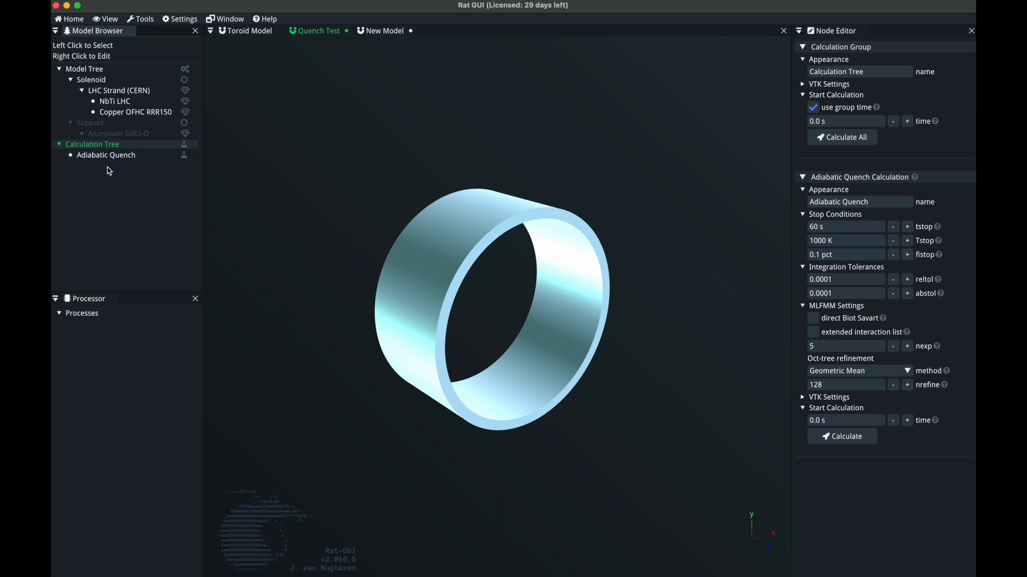
Step: Set the Adiabatic Quench stop conditions to a stop time of 10 s and a stop temperature of 500 K
click(109, 156)
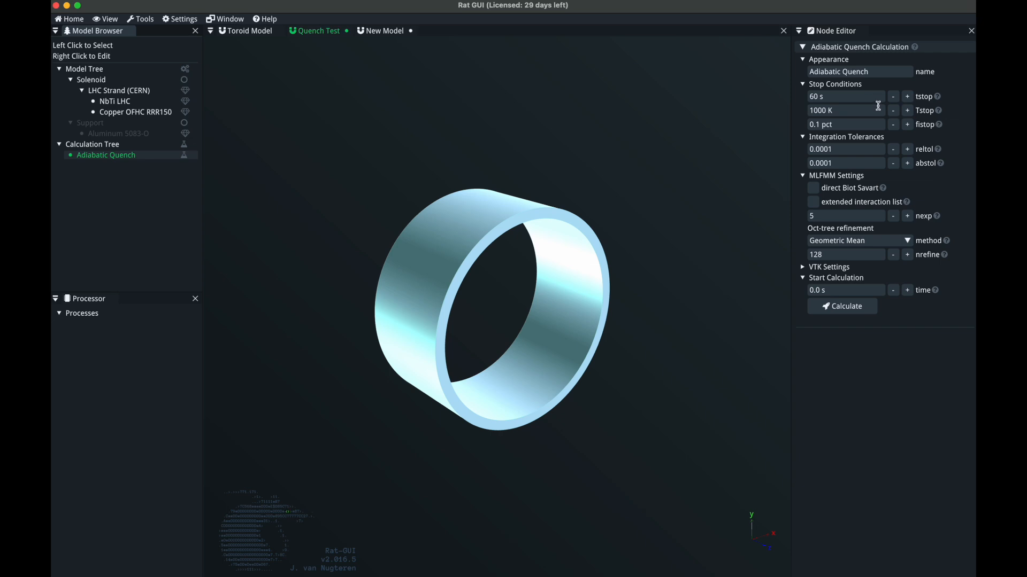
mouse_move(939, 99)
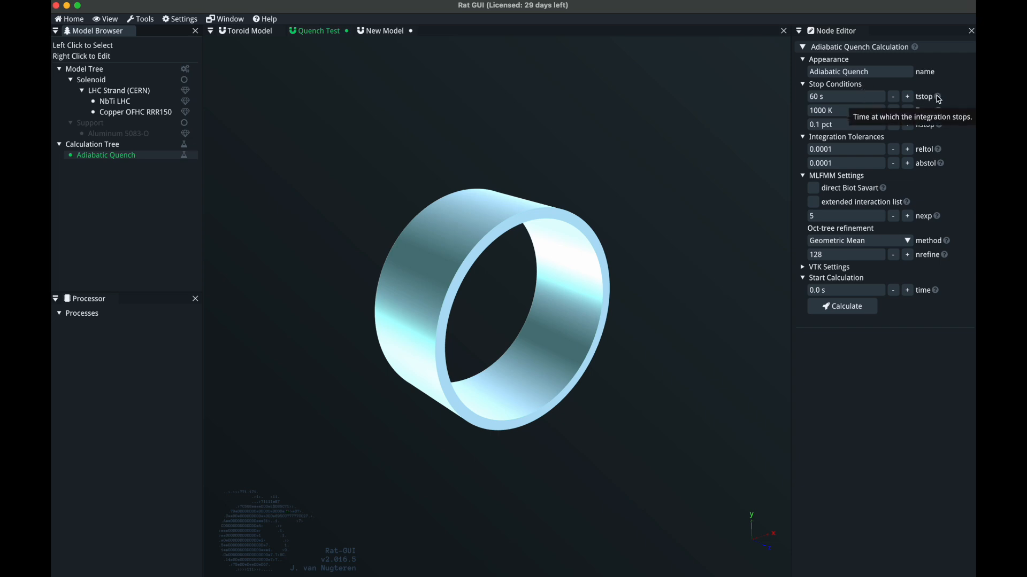
click(841, 97)
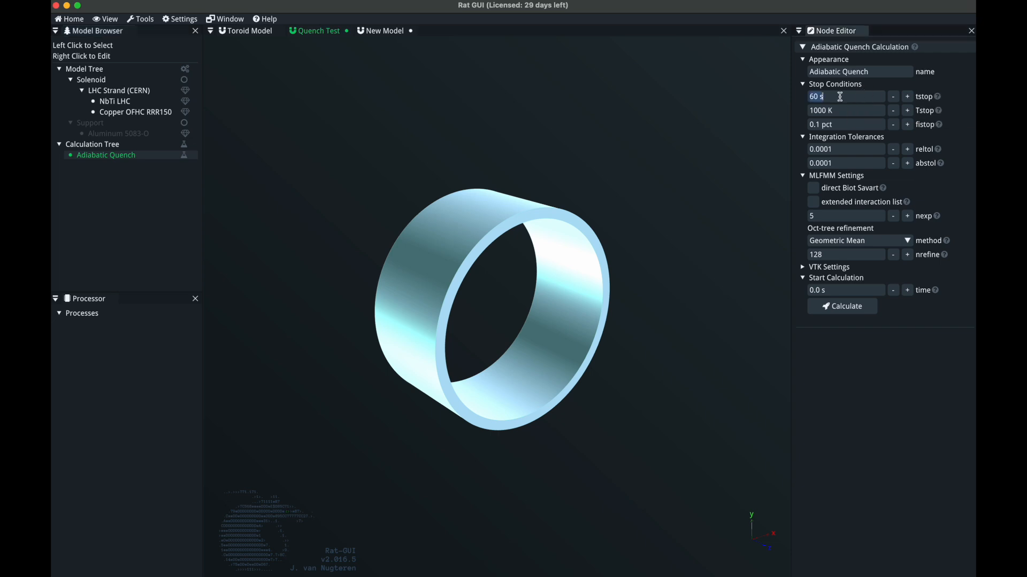
text(10)
click(850, 111)
text(45)
key(BackSpace)
key(BackSpace)
text(500 K)
mouse_move(942, 127)
mouse_move(940, 152)
Step: Add a Protection Circuit to the Adiabatic Quench calculation and compare its circuit id with the Solenoid's
right_click(134, 162)
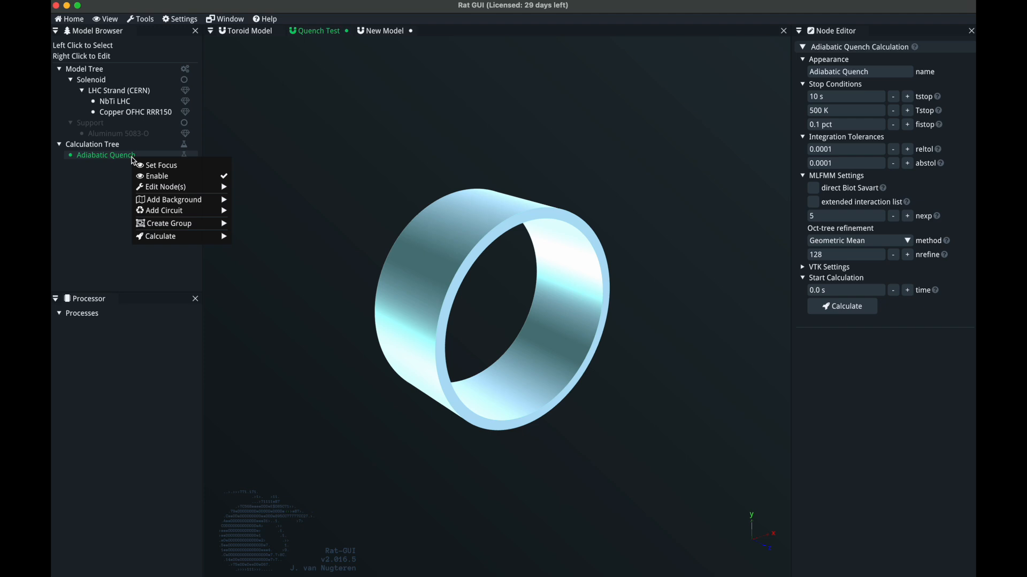
mouse_move(195, 212)
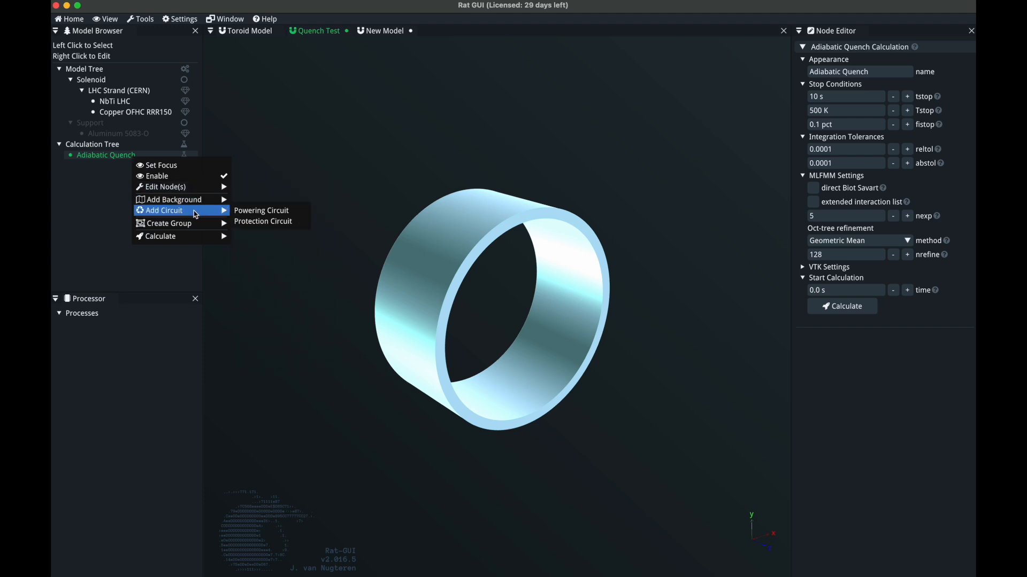
click(250, 222)
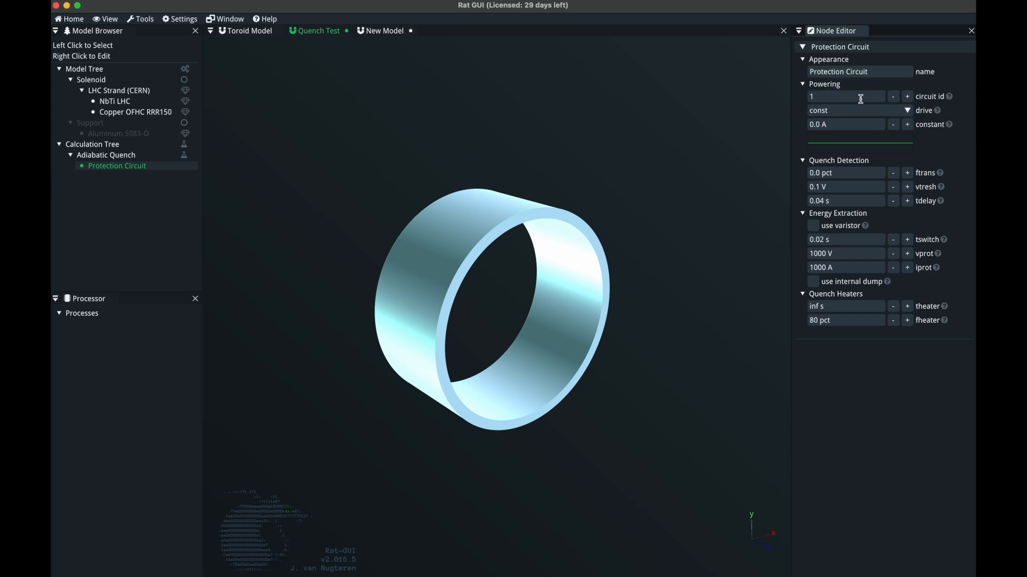
click(107, 80)
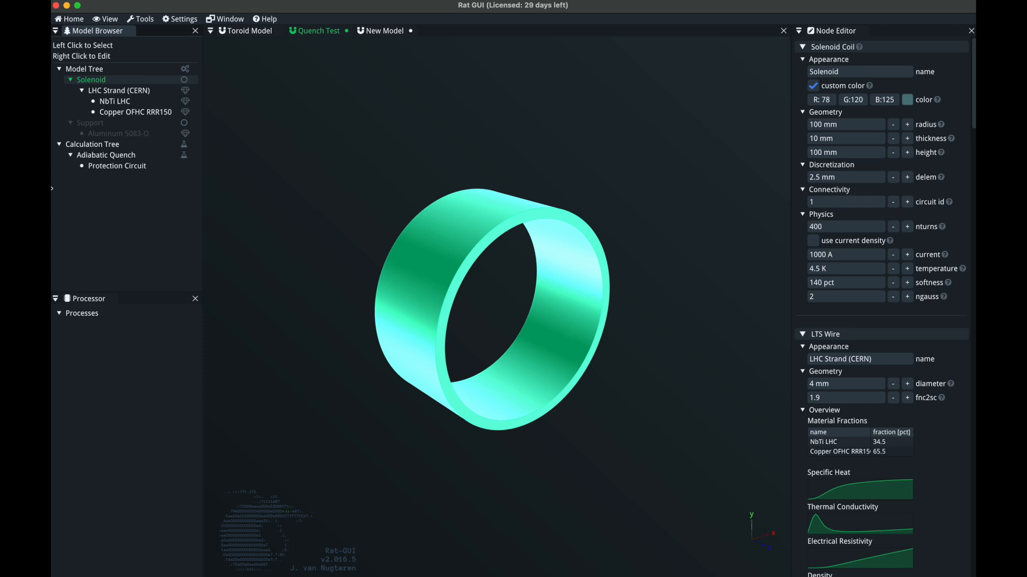
click(117, 166)
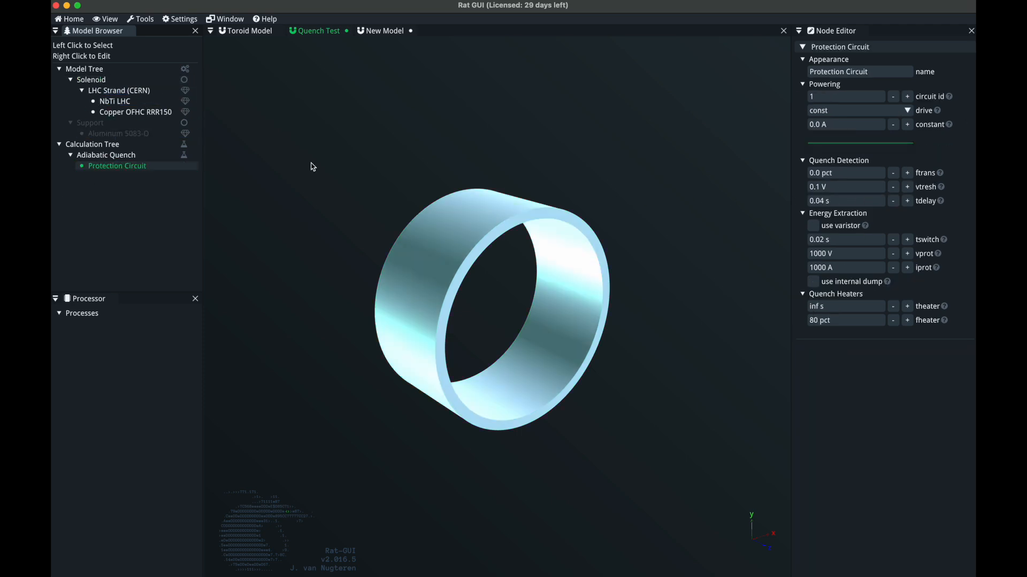
Step: Set the Protection Circuit's constant drive current to 1000 A
click(844, 124)
text(2000)
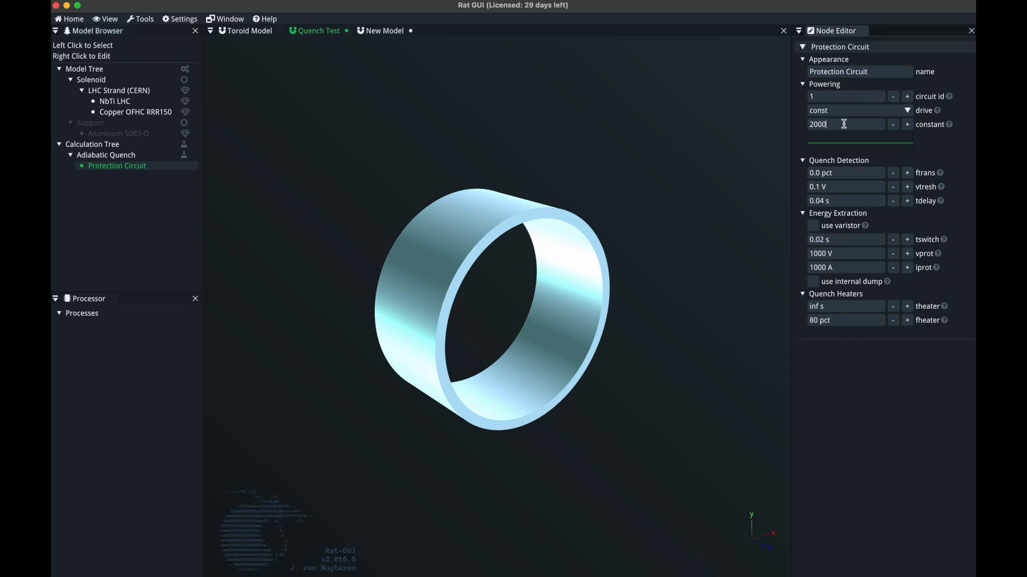
key(BackSpace)
key(BackSpace)
key(BackSpace)
key(BackSpace)
text(1000)
key(Return)
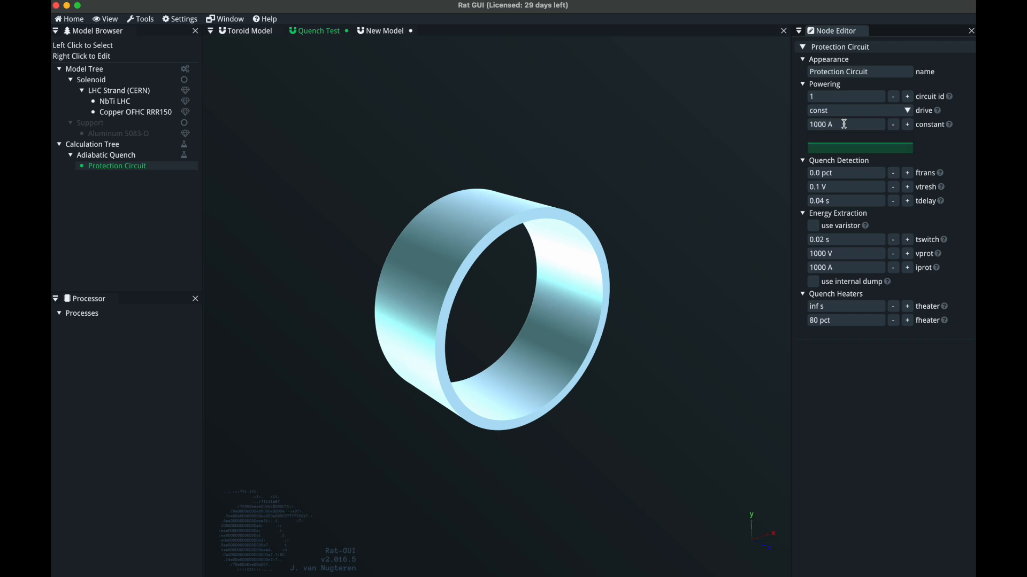
Step: Try a sin drive with a 1000 A amplitude for the Protection Circuit
click(908, 112)
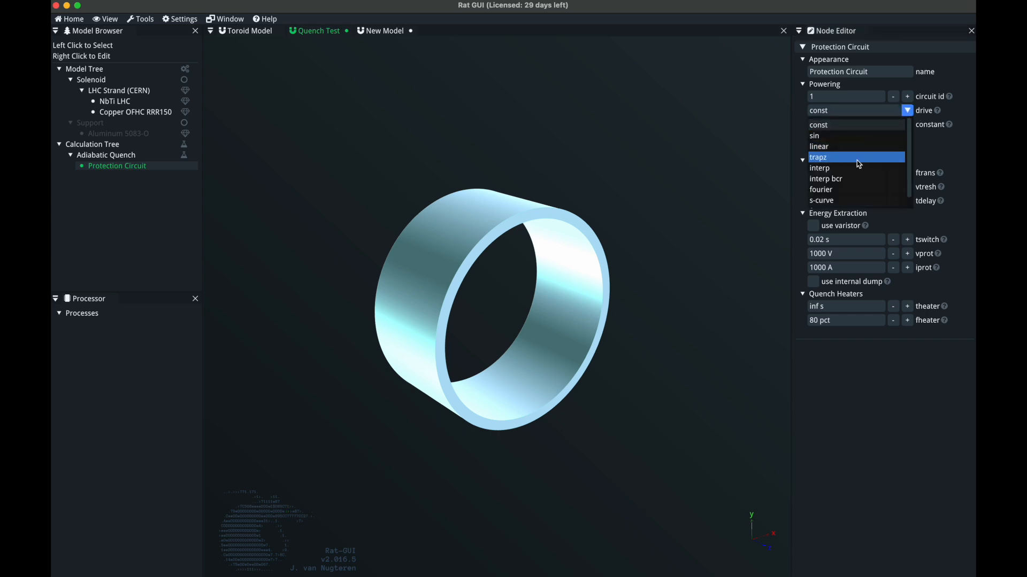
click(842, 142)
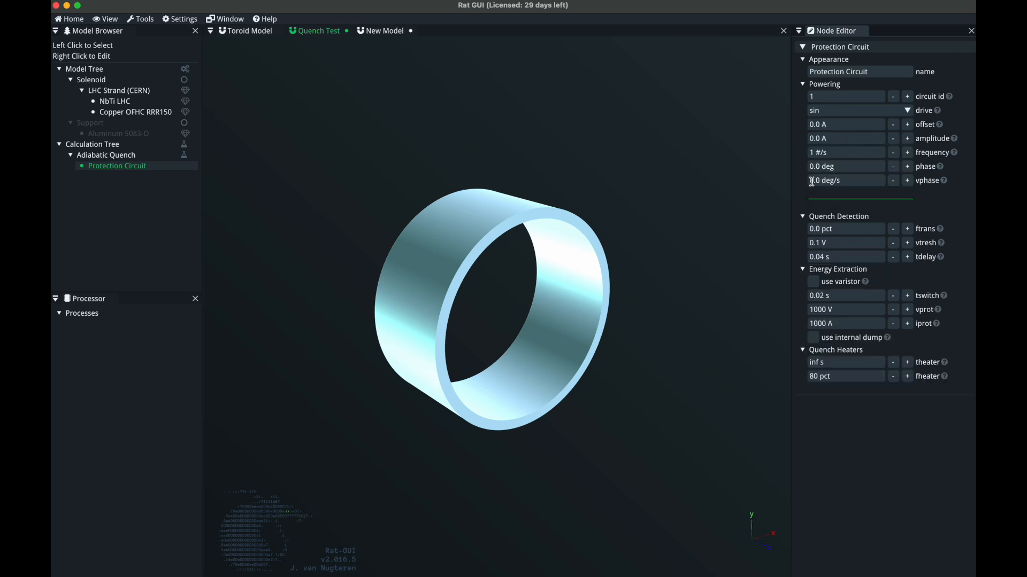
click(877, 130)
click(872, 140)
text(10000)
key(BackSpace)
key(Return)
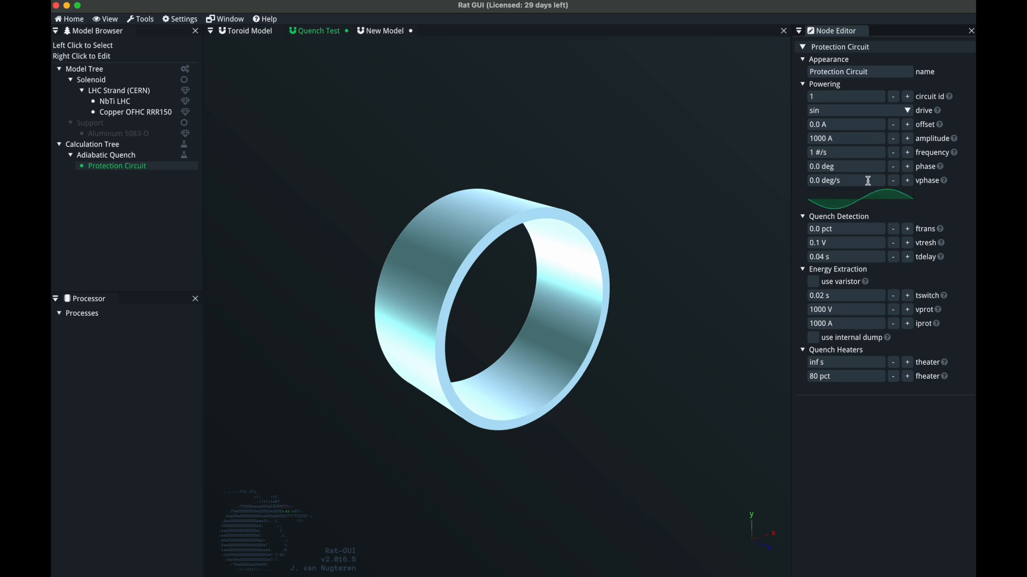
mouse_move(878, 200)
Step: Return the Protection Circuit's drive to const and re-enter 1000 A as its constant current
click(914, 114)
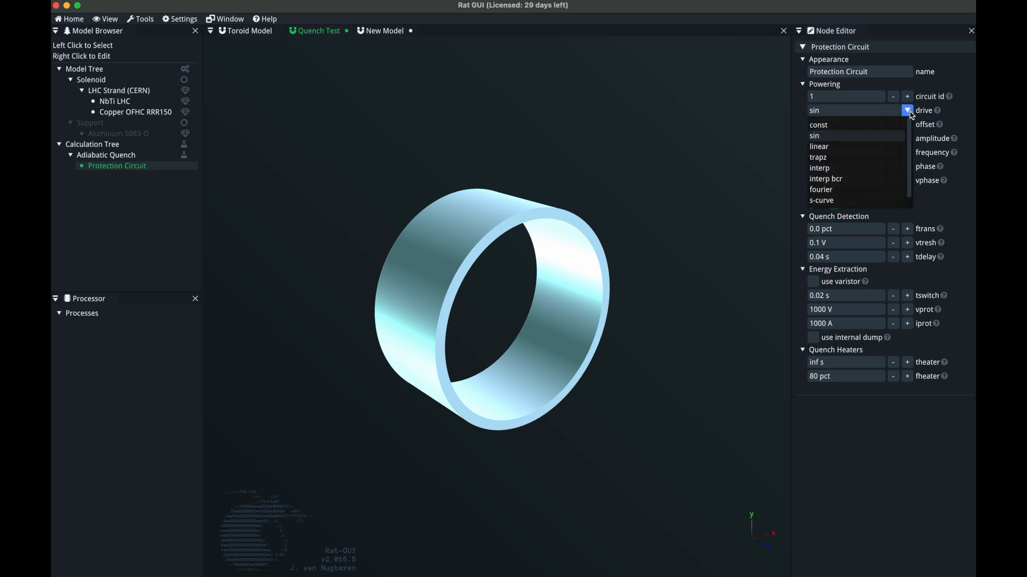
click(845, 125)
double_click(877, 125)
text(1000)
key(Return)
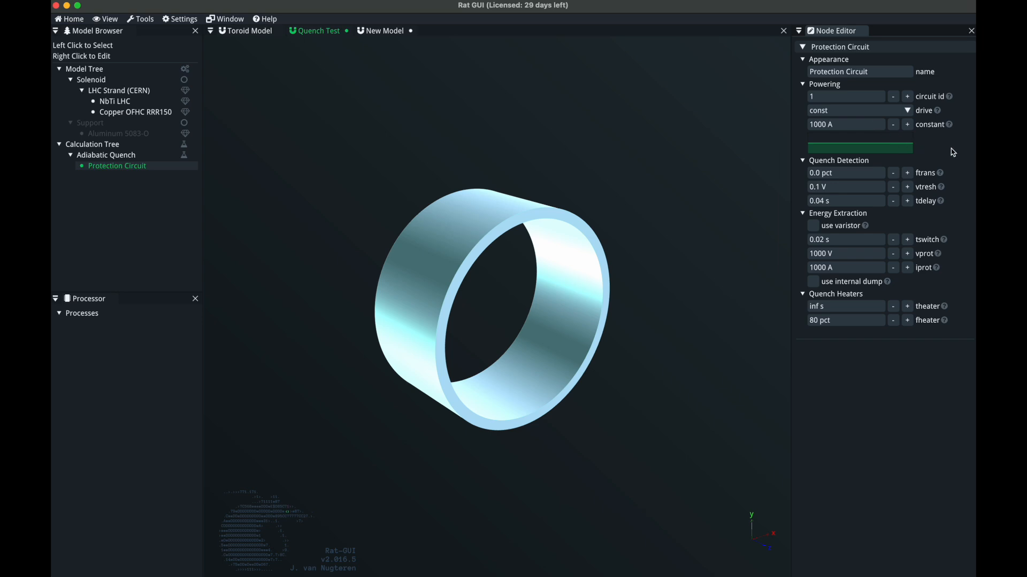
Step: Set the Protection Circuit's tswitch to 0 s and its quench detection tdelay to 0.06 s
drag(515, 337, 633, 228)
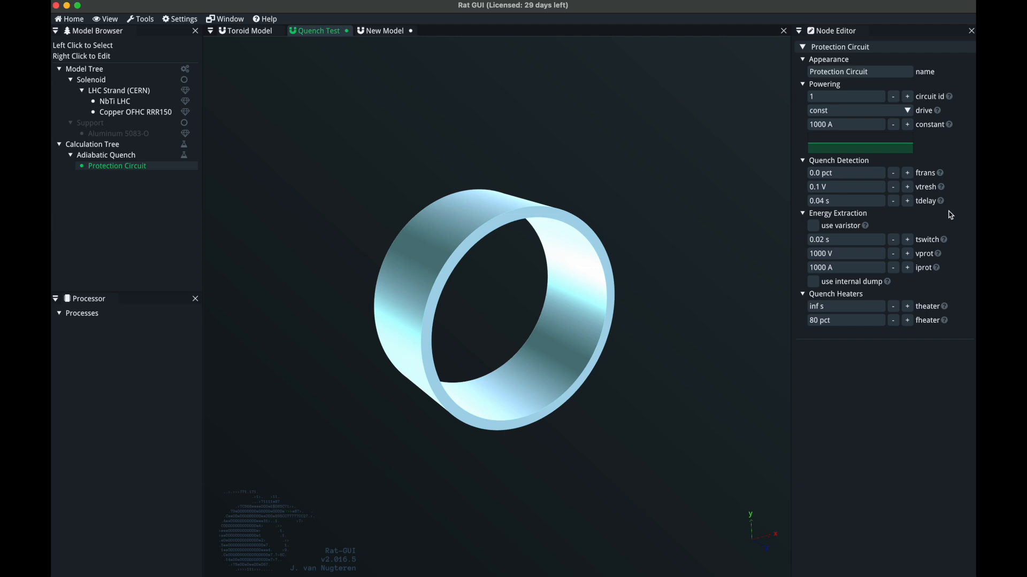
click(851, 188)
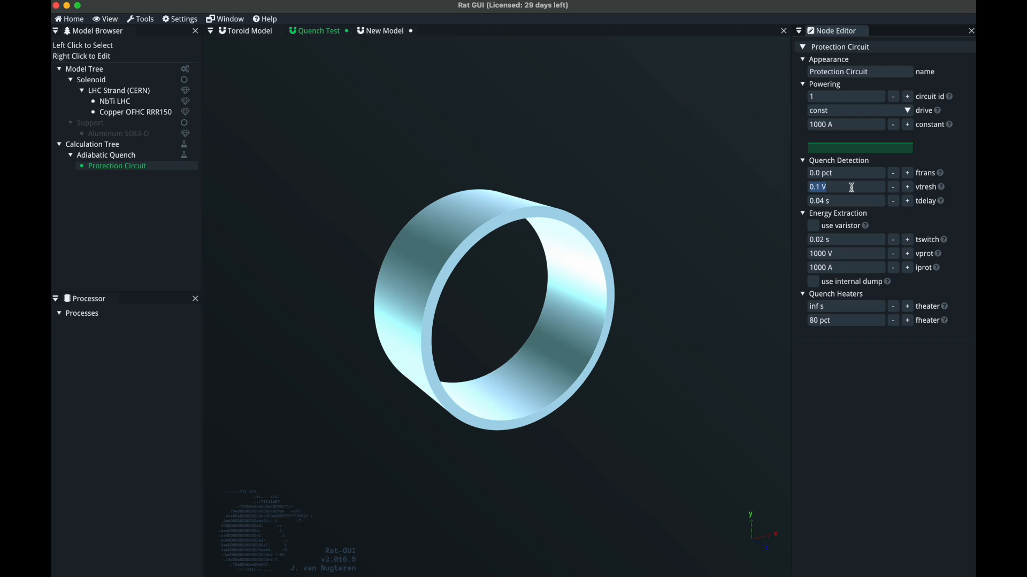
mouse_move(939, 202)
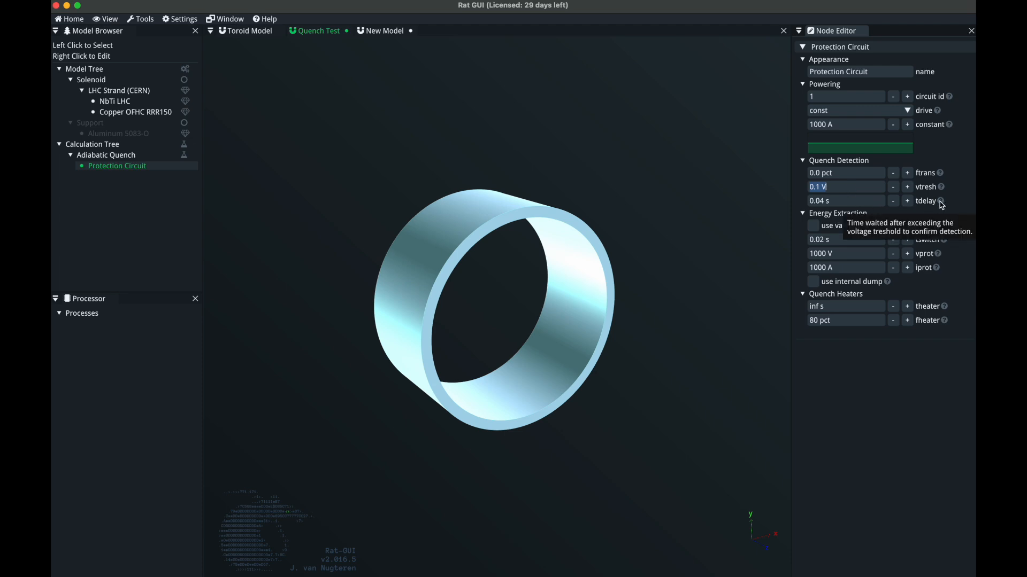
click(870, 203)
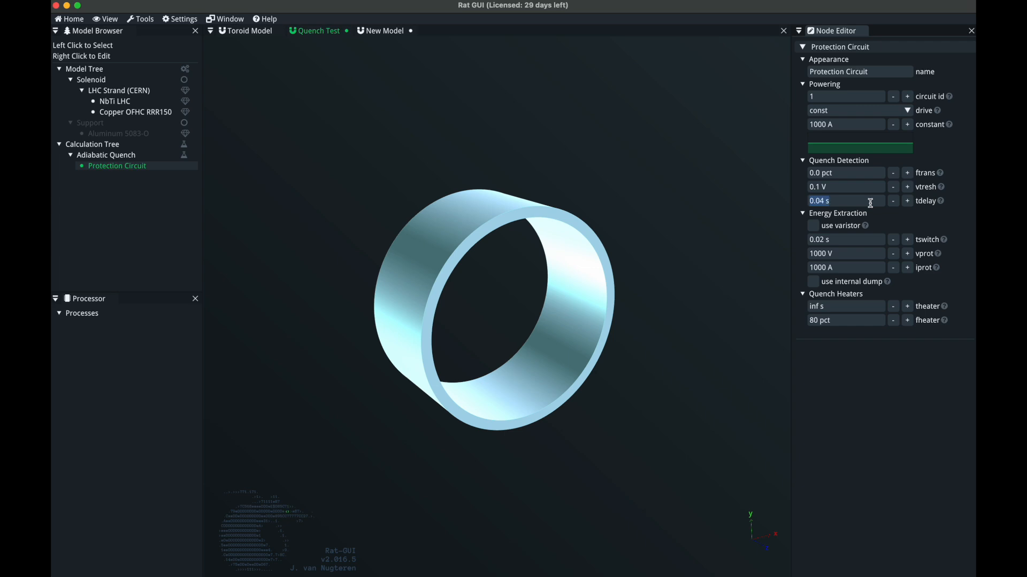
click(951, 201)
mouse_move(940, 202)
click(862, 239)
text(0)
click(861, 201)
text(0.06)
key(Return)
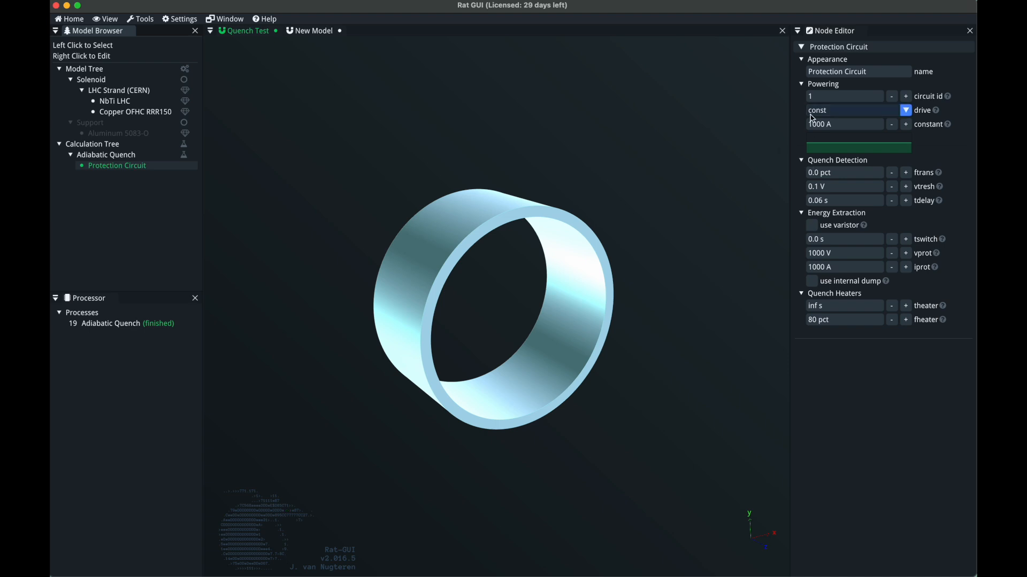
Step: Set the Protection Circuit's vprot to 100 V, and both tdelay and tswitch to 0.03 s
click(845, 252)
text(1)
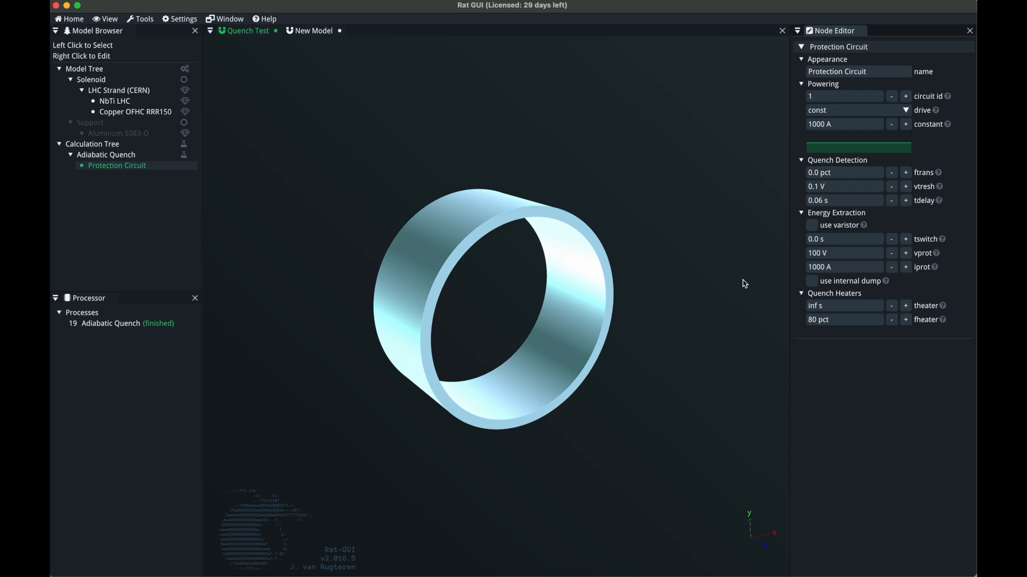
click(846, 199)
text(0)
click(846, 235)
text(90)
Step: Run the Adiabatic Quench calculation and dock its result plot in the main view
click(102, 155)
click(838, 309)
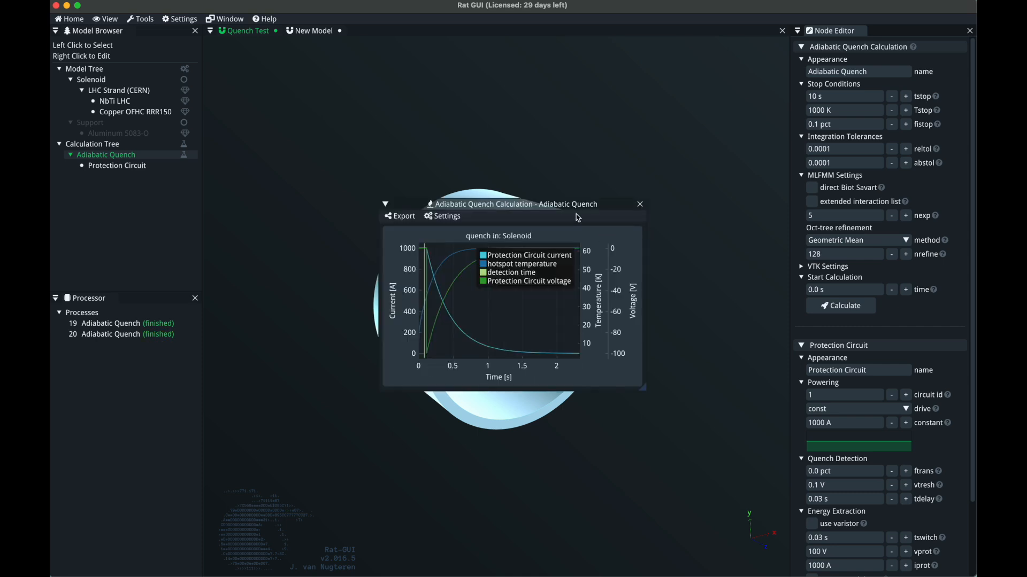
drag(567, 209, 505, 304)
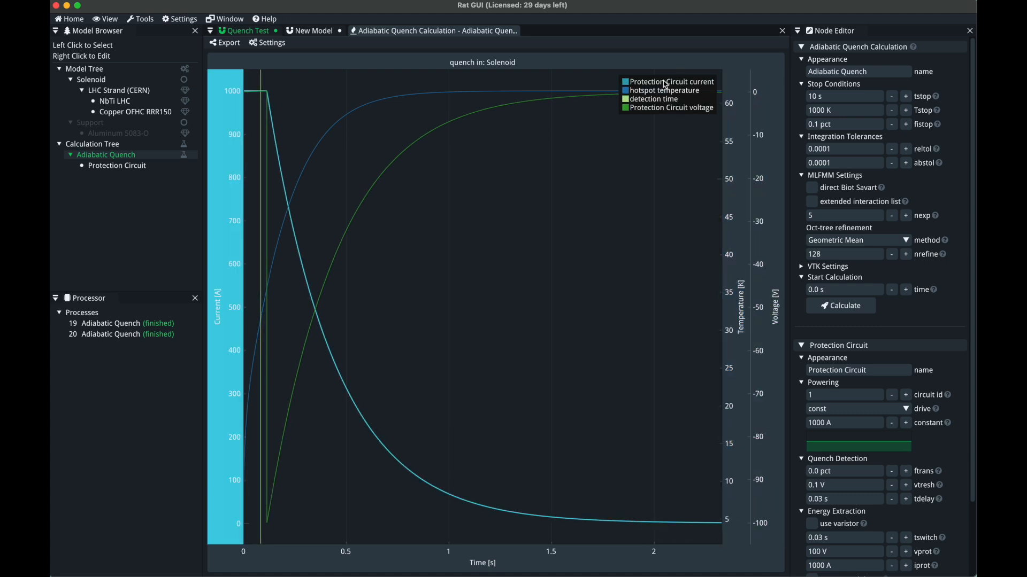
Step: Hide the Protection Circuit current and hotspot temperature curves, and swap the sides of the Current and Voltage axes
click(630, 83)
click(628, 91)
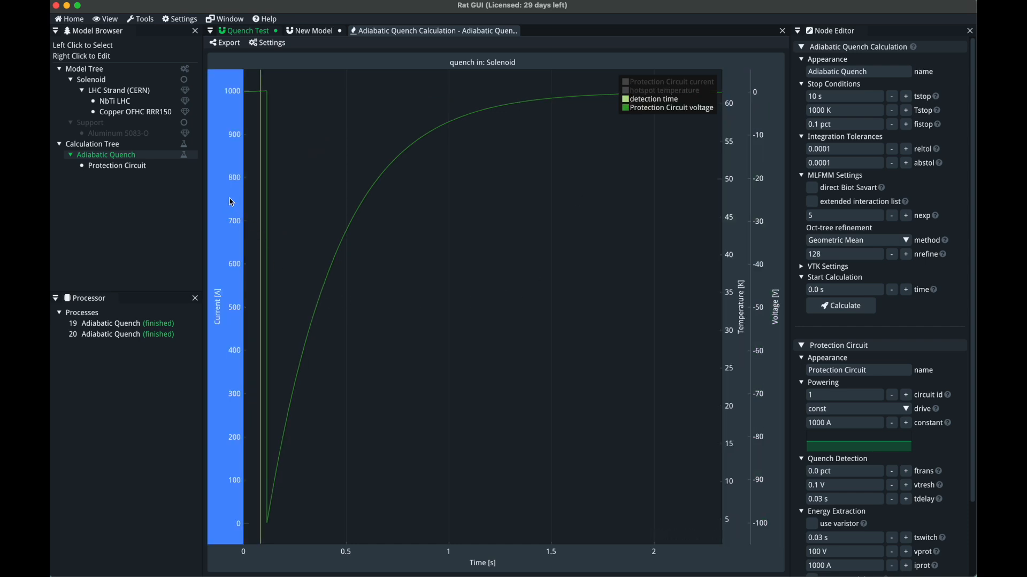
scroll(231, 203, up, 5)
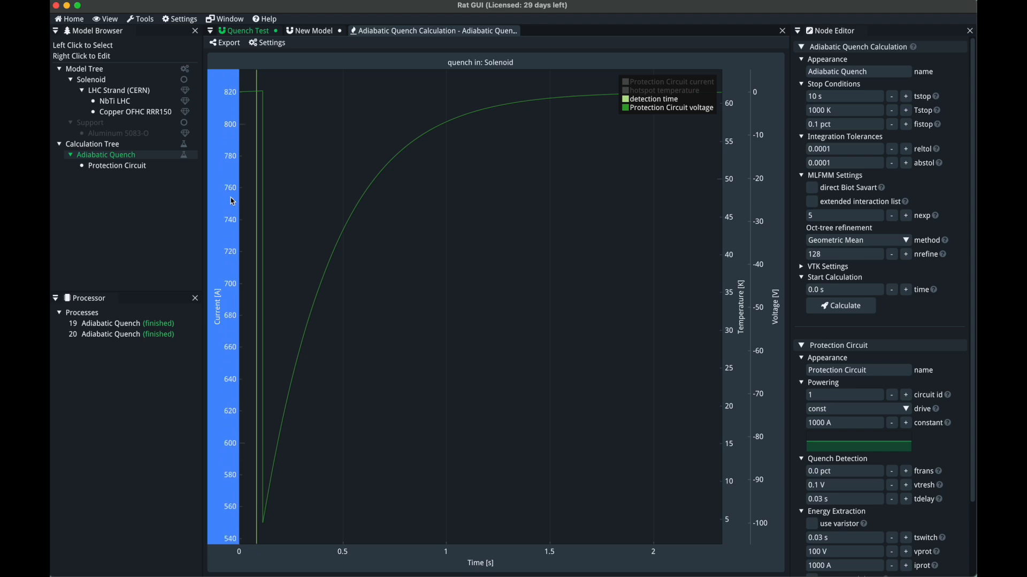
right_click(233, 202)
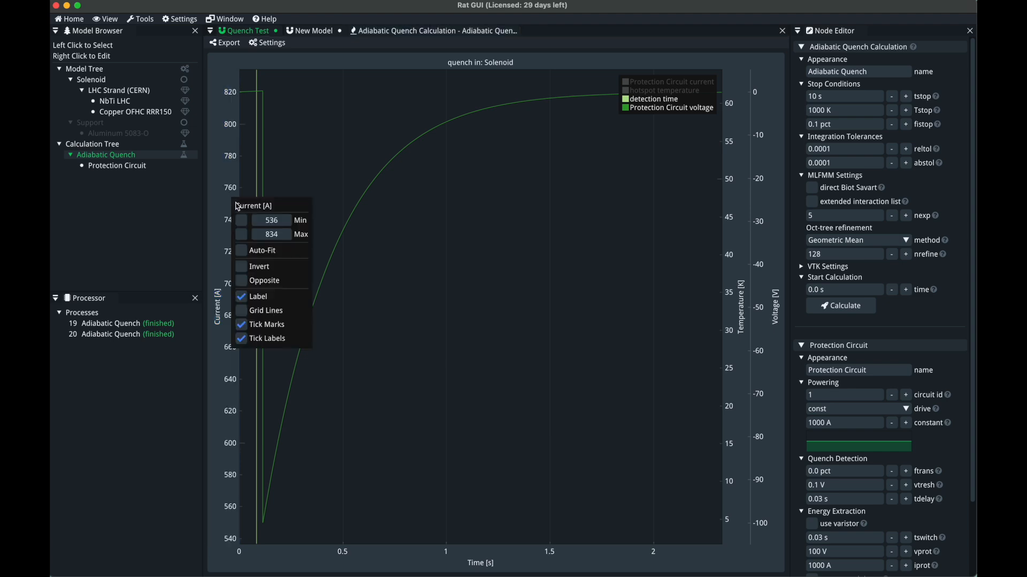
click(242, 281)
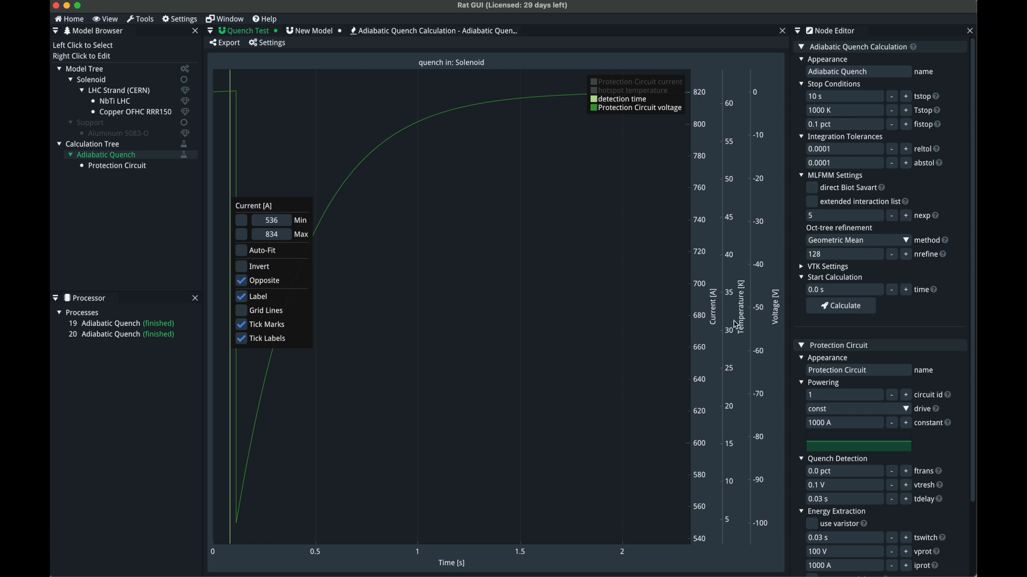
right_click(761, 315)
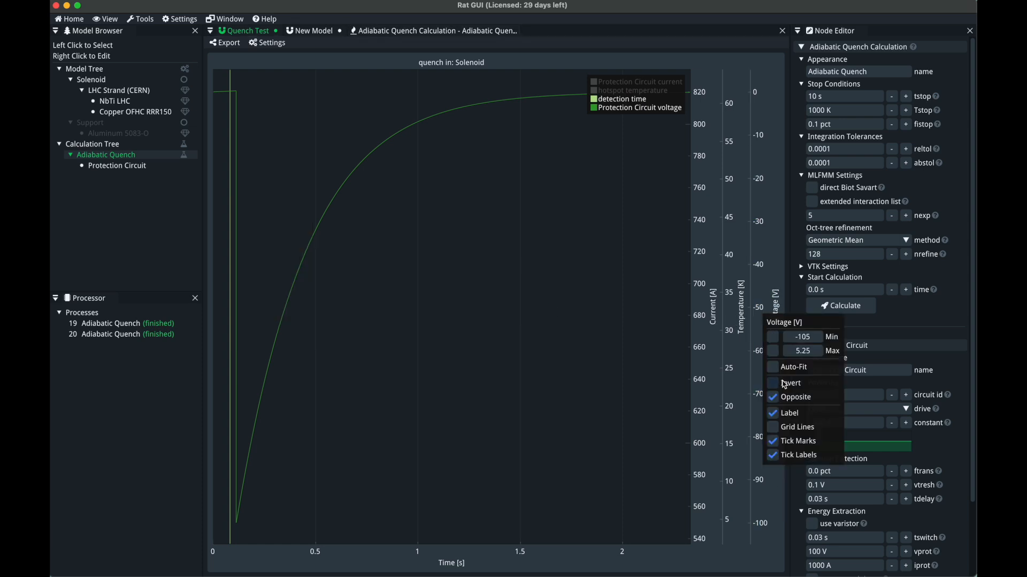
click(773, 398)
click(298, 312)
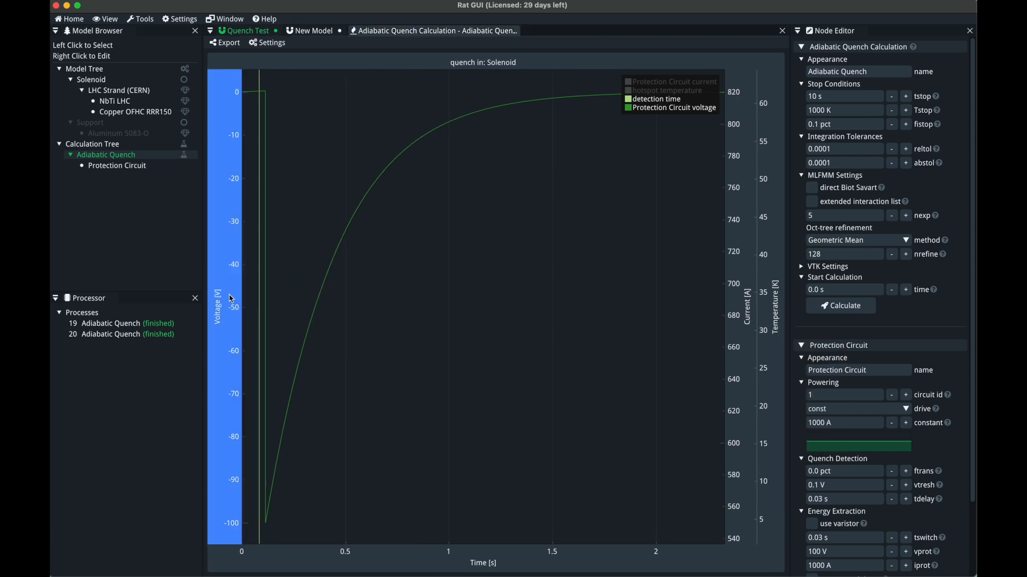
Step: Enlarge the voltage curve around 0 V and compare its initial rise with the vtresh value
scroll(241, 110, up, 7)
drag(241, 110, 219, 311)
scroll(230, 257, up, 10)
drag(228, 154, 237, 268)
scroll(234, 231, up, 2)
drag(234, 202, 234, 261)
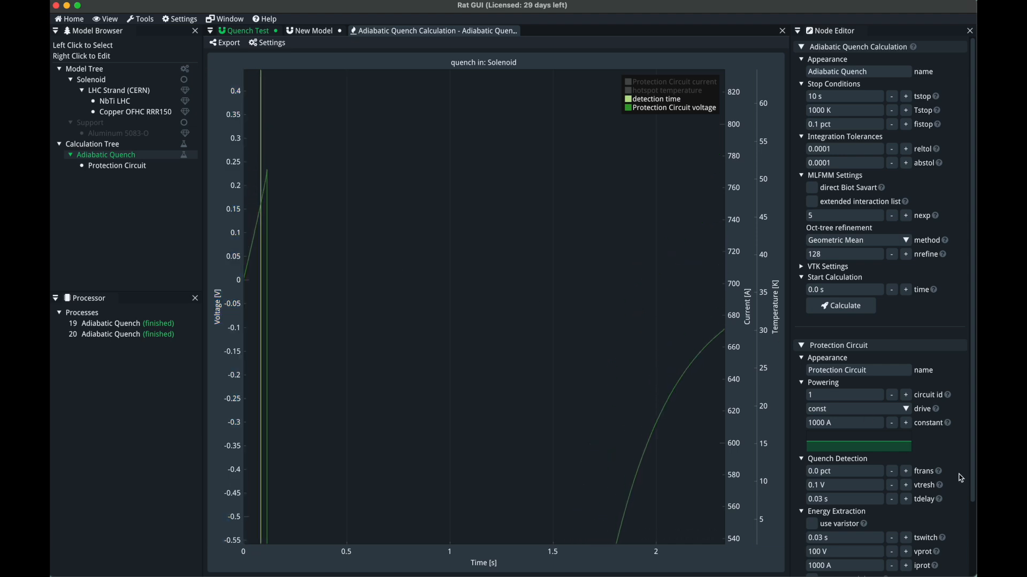
click(856, 488)
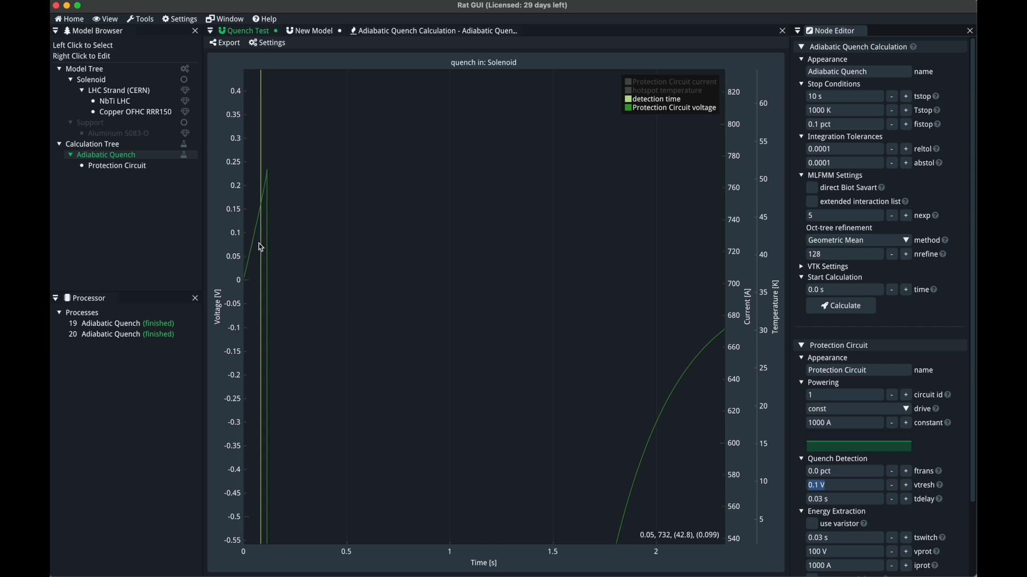
Step: Enlarge the time range around quench detection and compare the delay after the threshold crossing with tdelay
right_click(408, 559)
click(417, 478)
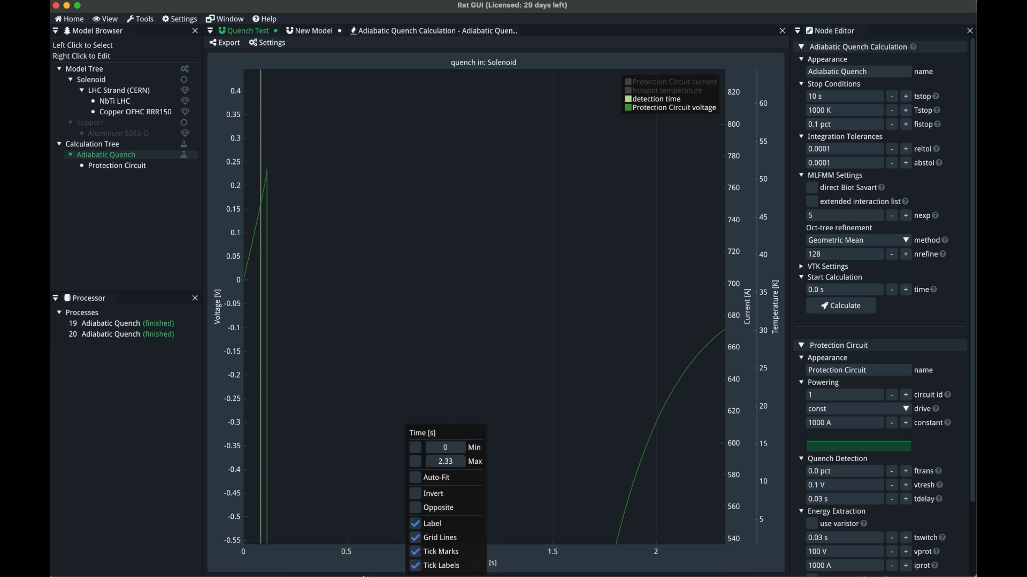
click(375, 563)
scroll(378, 560, up, 10)
scroll(375, 559, up, 6)
drag(361, 558, 659, 540)
drag(319, 561, 636, 556)
scroll(399, 564, up, 5)
drag(360, 557, 411, 562)
scroll(224, 206, up, 6)
drag(224, 222, 228, 313)
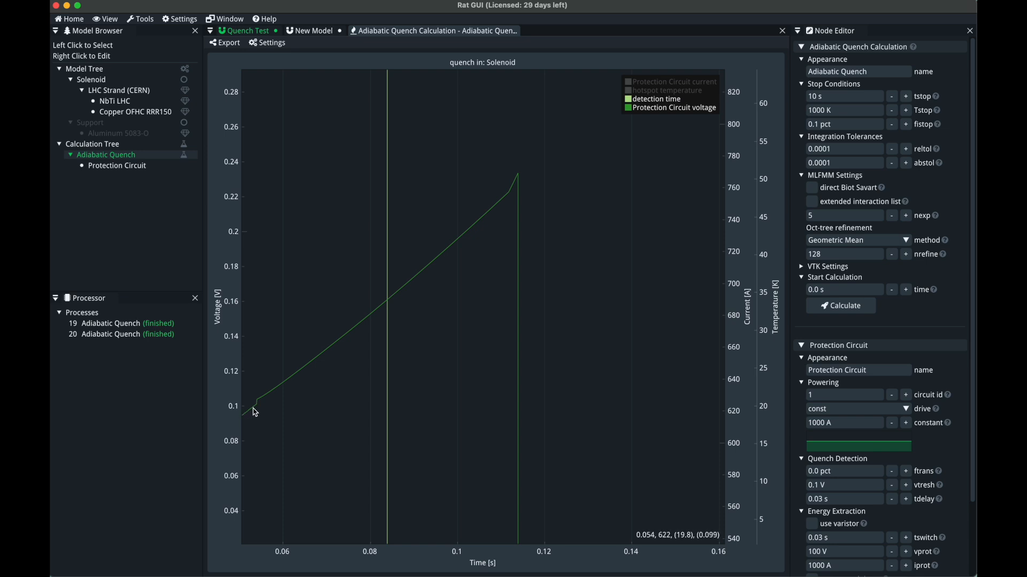
drag(279, 553, 401, 556)
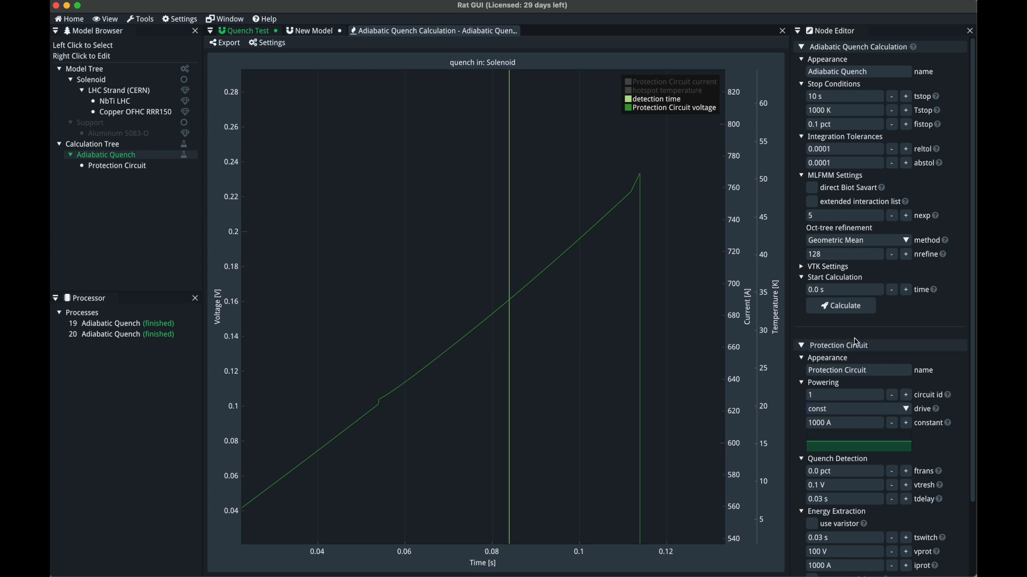
click(859, 502)
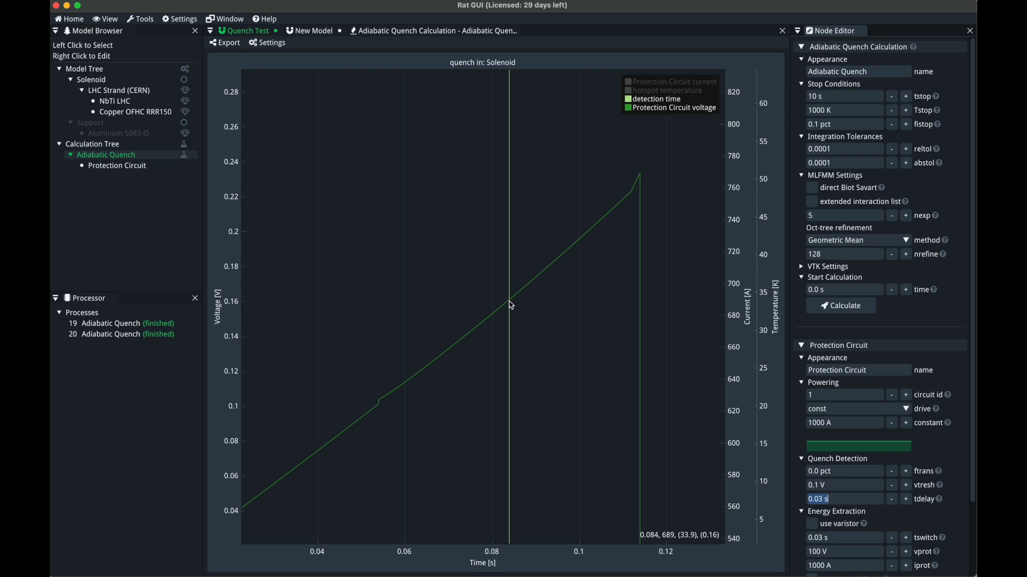
click(944, 483)
Step: Refit the plot's Voltage and Time axes and compare the peak extraction voltage with the vprot value
double_click(232, 268)
double_click(506, 553)
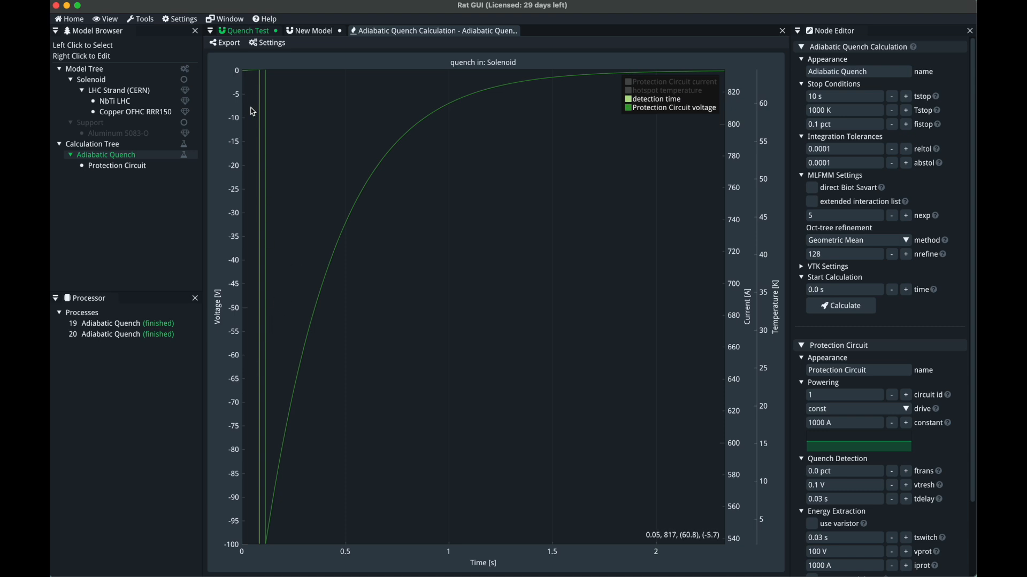
scroll(230, 113, down, 1)
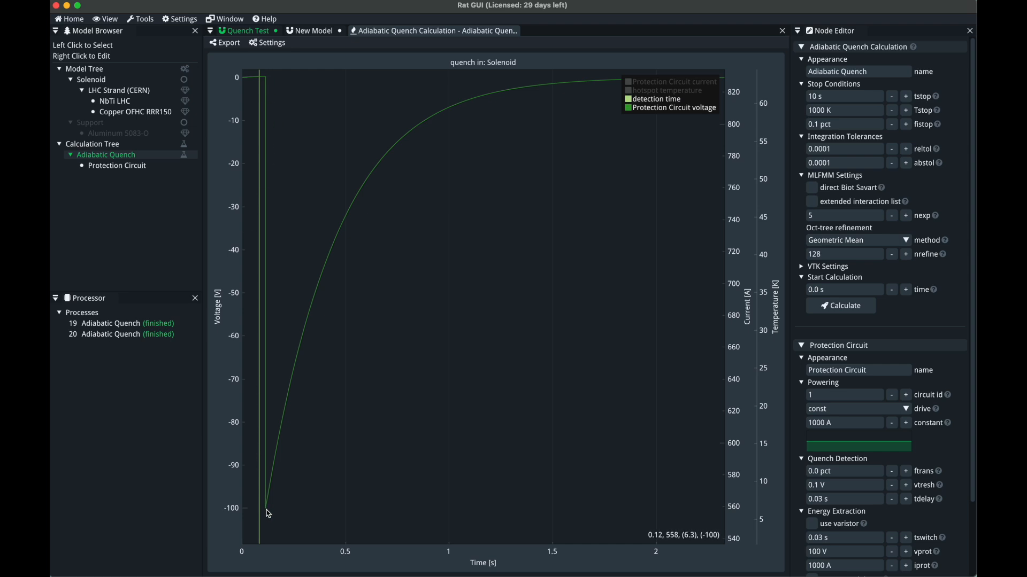
scroll(970, 498, down, 2)
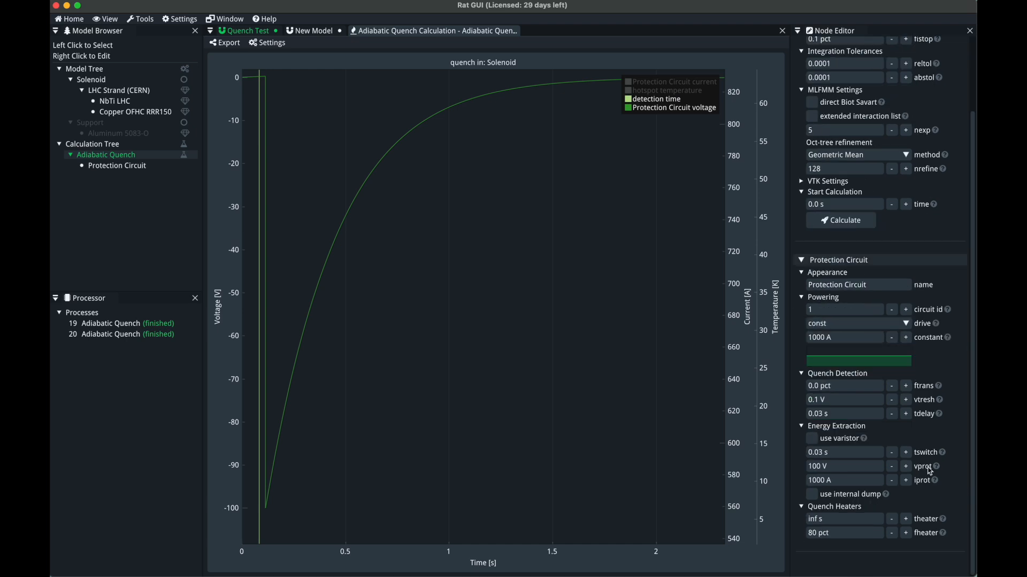
click(839, 468)
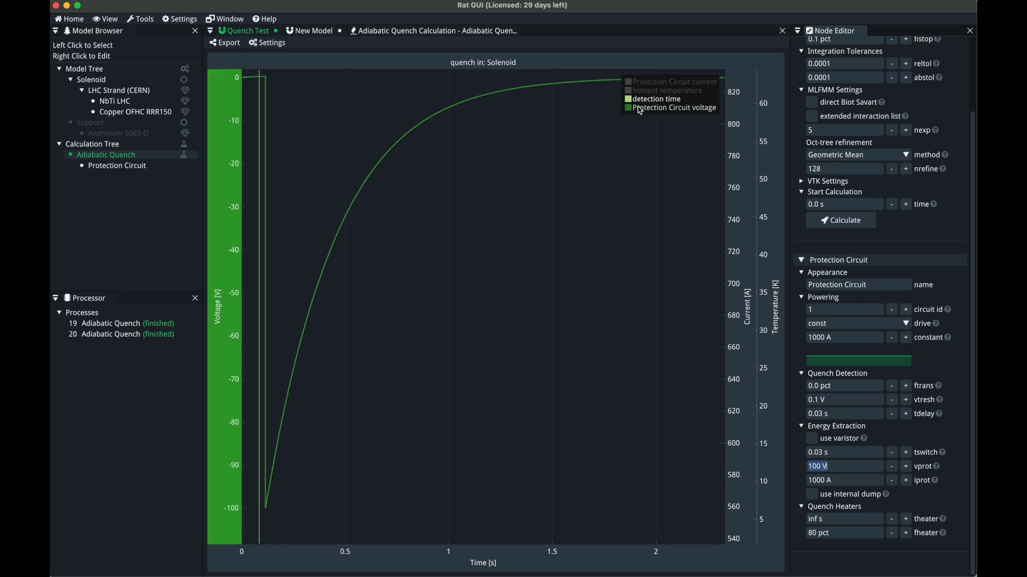
Step: Show the Protection Circuit current and hotspot temperature curves, and hide the detection time and voltage curves
click(630, 91)
click(630, 82)
click(630, 99)
click(629, 108)
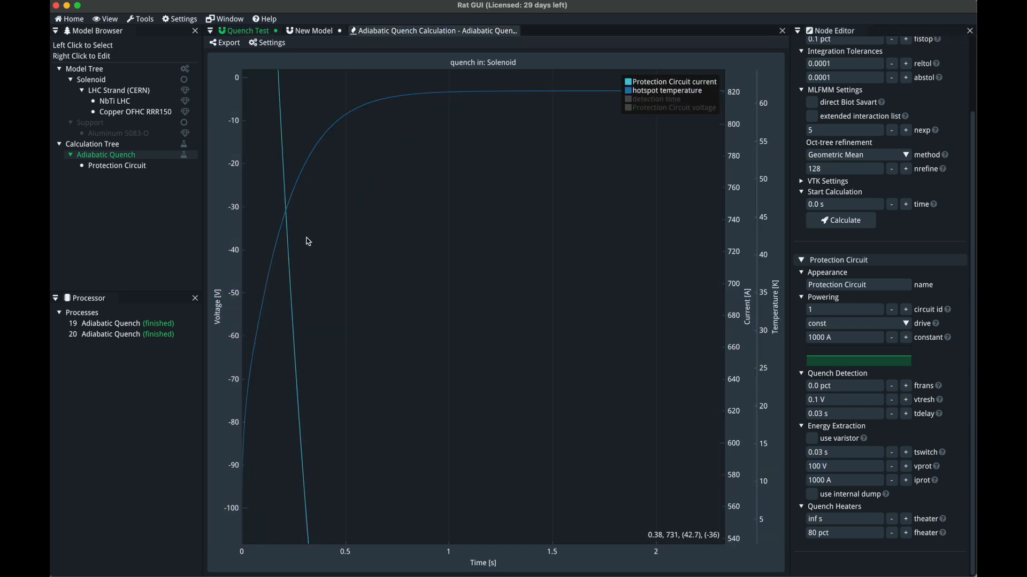
Step: Return the Current axis to the primary side of the plot and move the Voltage axis to the opposite side
right_click(743, 310)
click(752, 391)
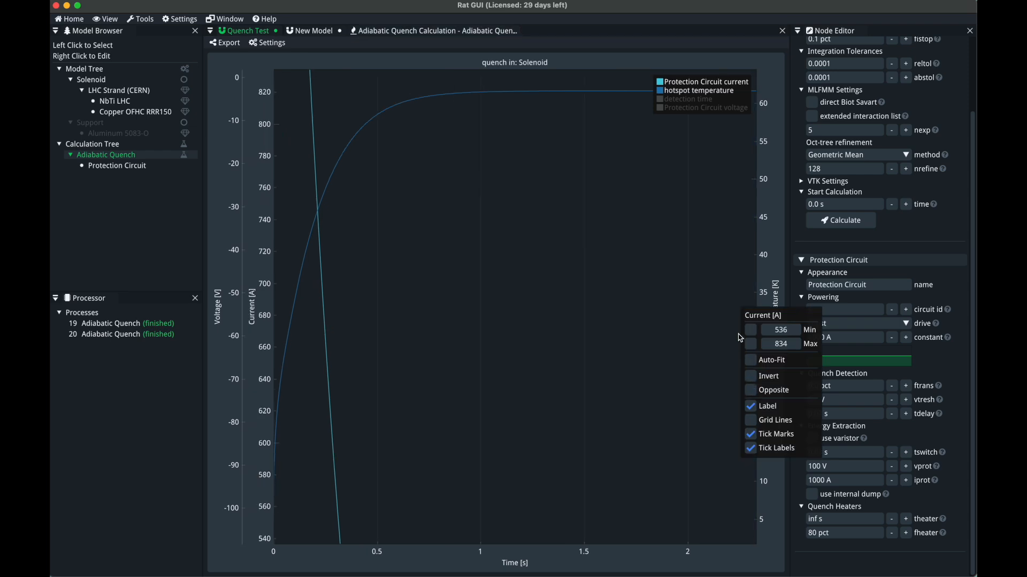
click(714, 299)
right_click(231, 347)
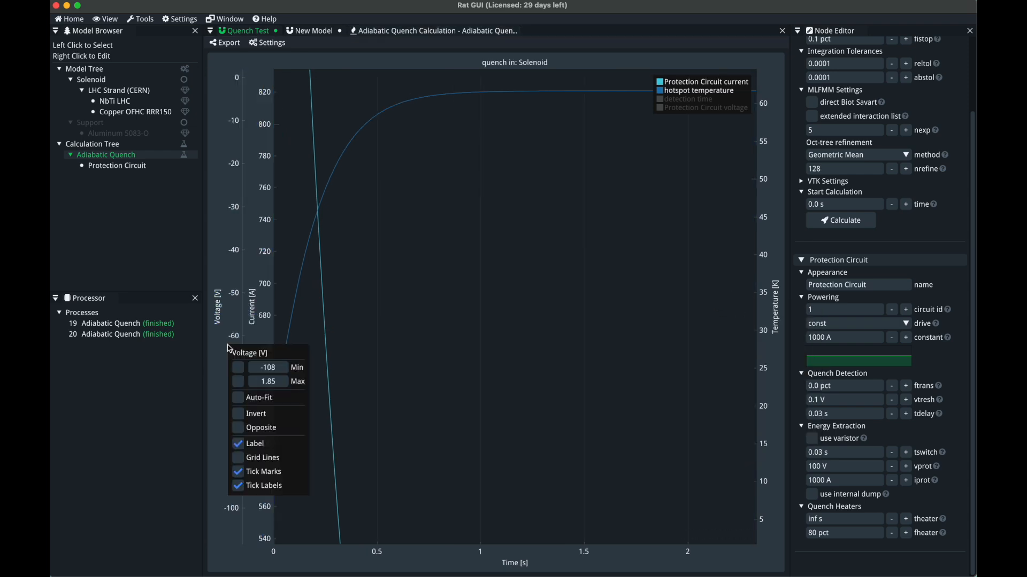
click(239, 428)
click(364, 268)
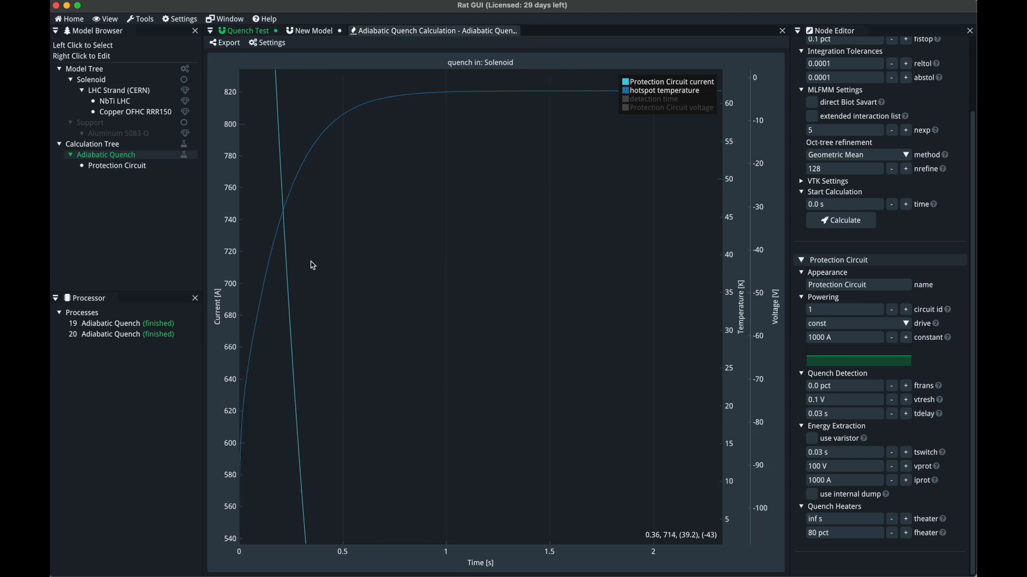
Step: Refit the current and temperature curves with extra axis margin, and show the detection time marker again
double_click(367, 232)
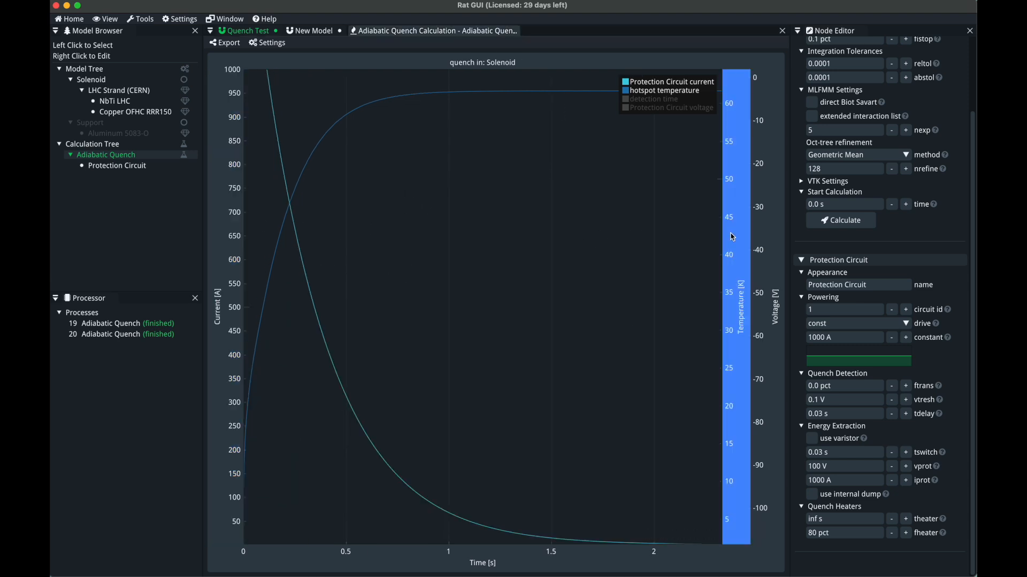
scroll(234, 220, down, 2)
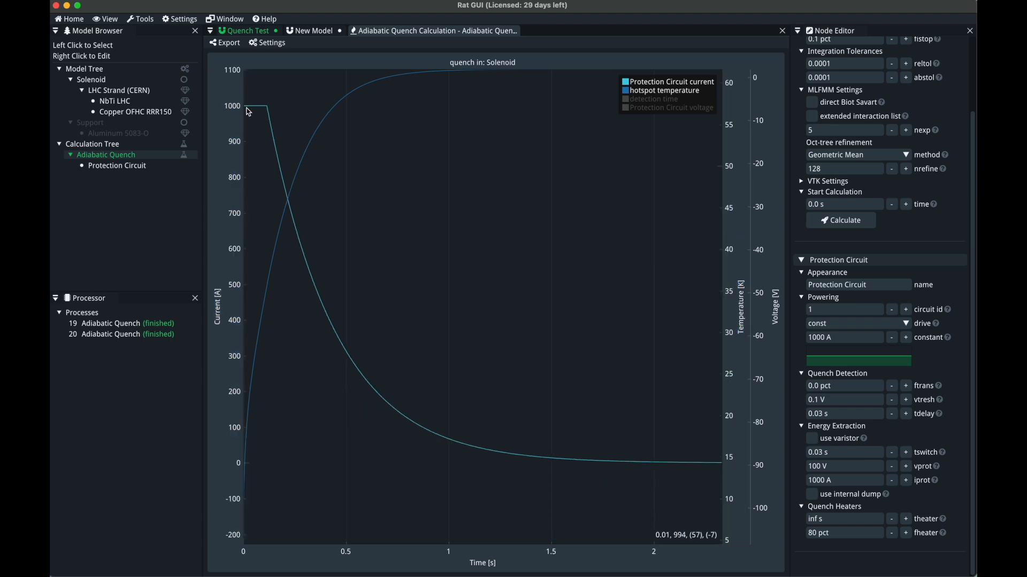
click(634, 99)
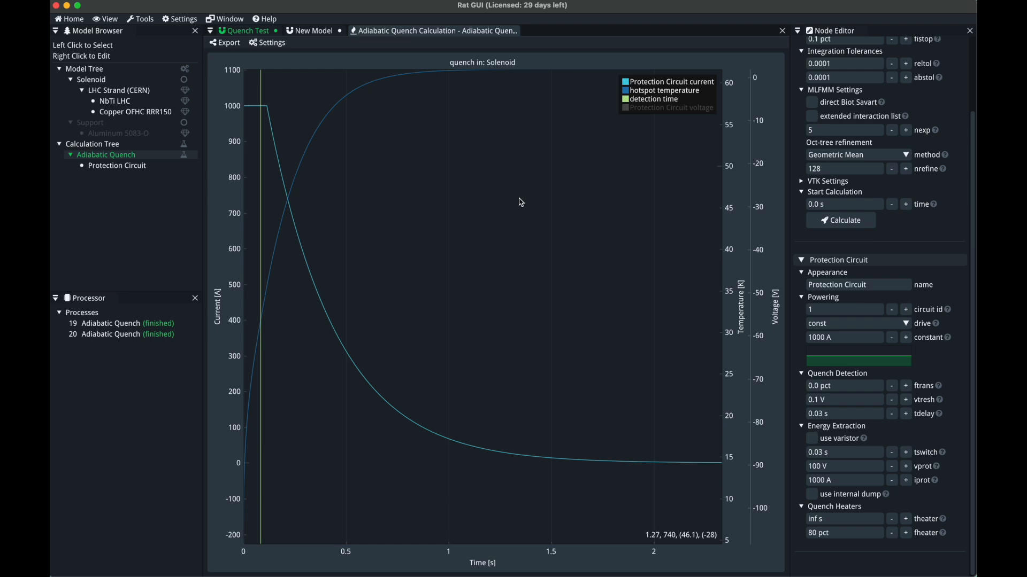
drag(740, 309, 739, 328)
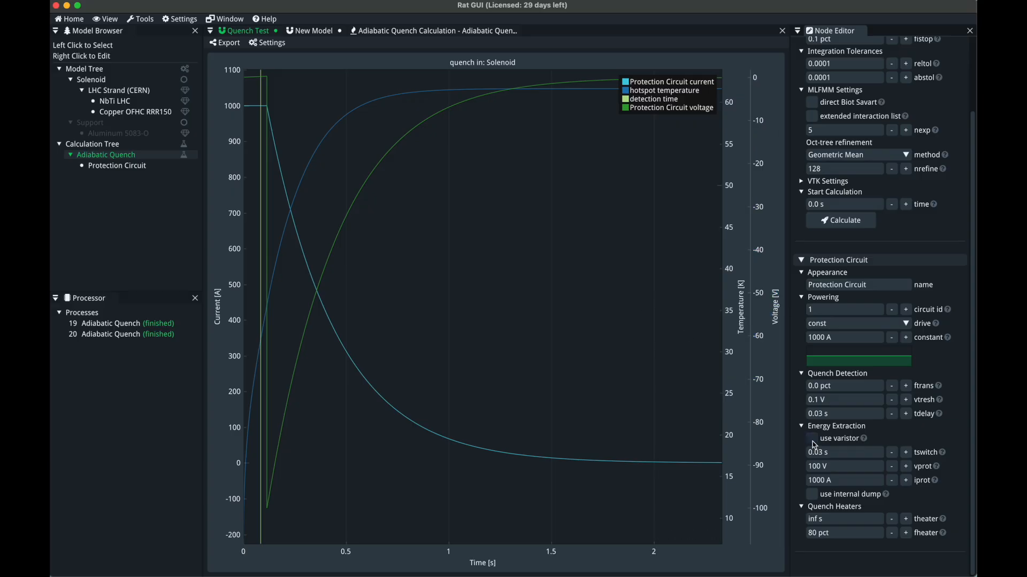
Step: Enable the varistor for the Protection Circuit's energy extraction, and view the varistor equation image before closing it
click(812, 440)
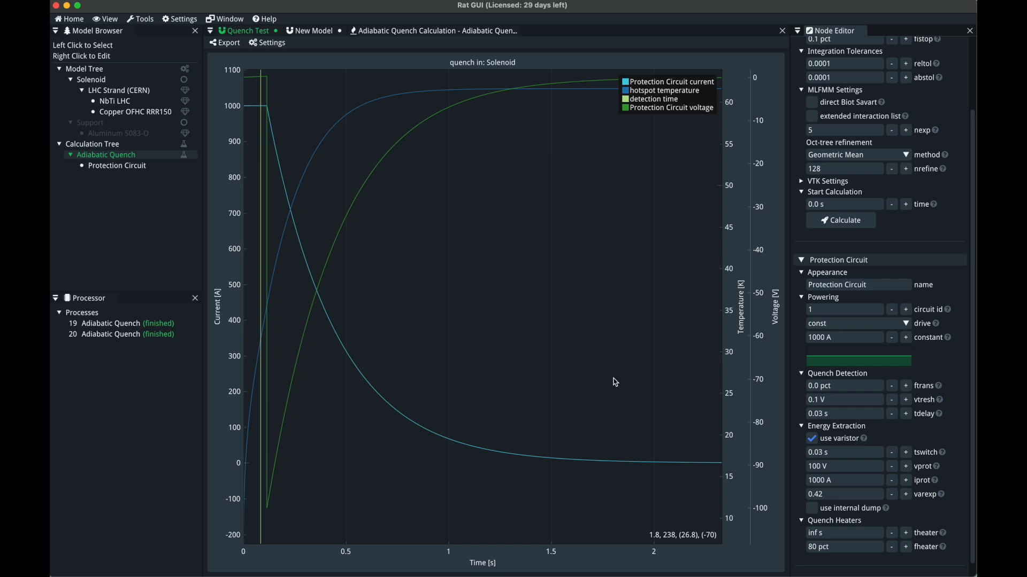
key(super+Tab)
key(super+Tab)
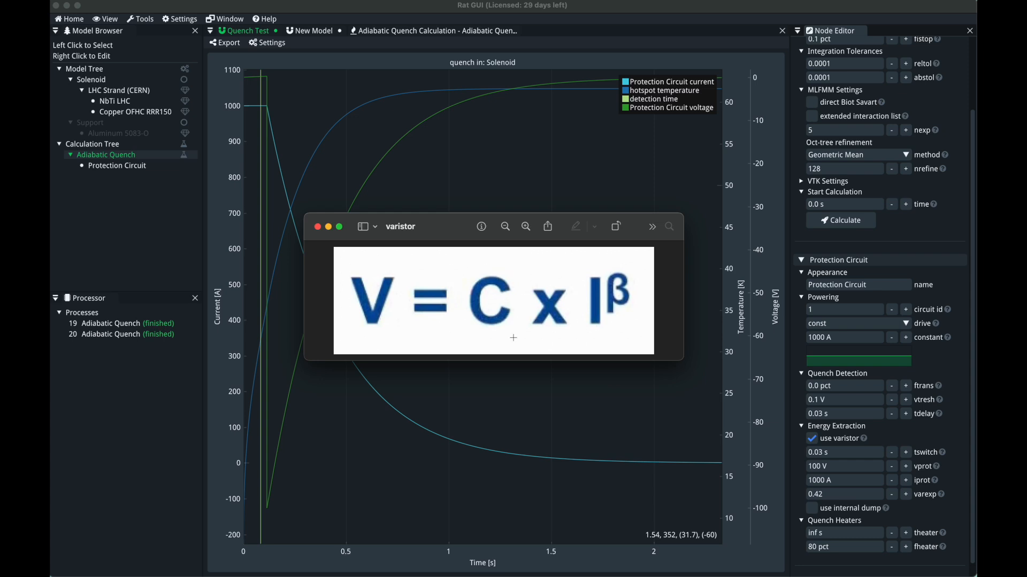
click(317, 226)
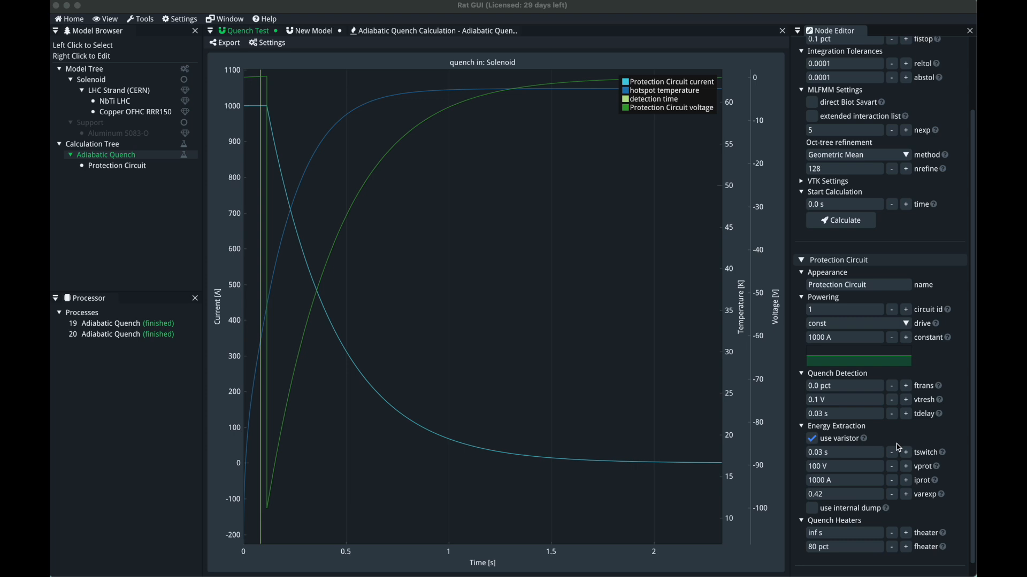
Step: Run the adiabatic quench calculation with the varistor enabled, and dock its result plot below the existing one with more height
click(842, 466)
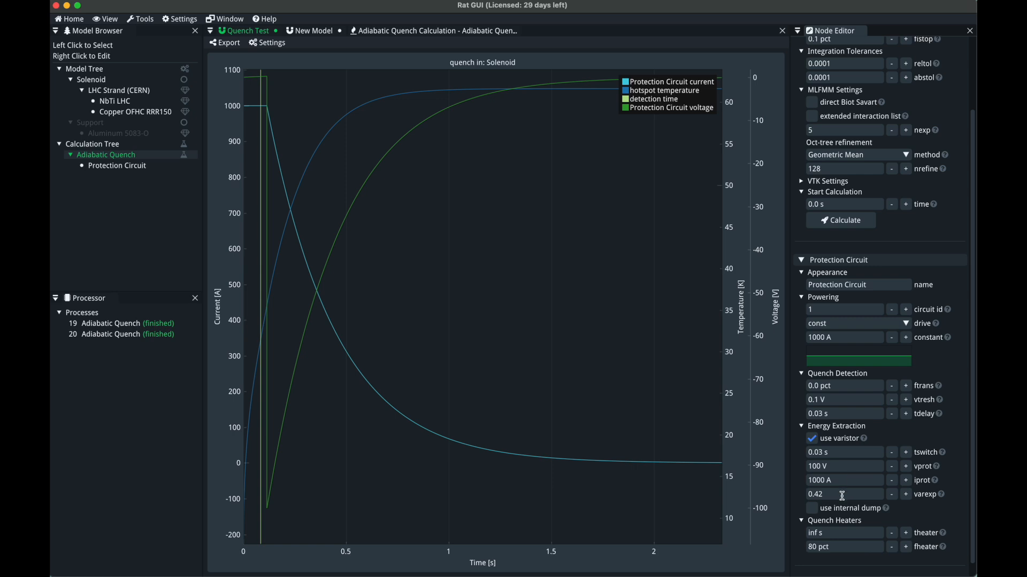
click(838, 495)
click(966, 503)
click(829, 224)
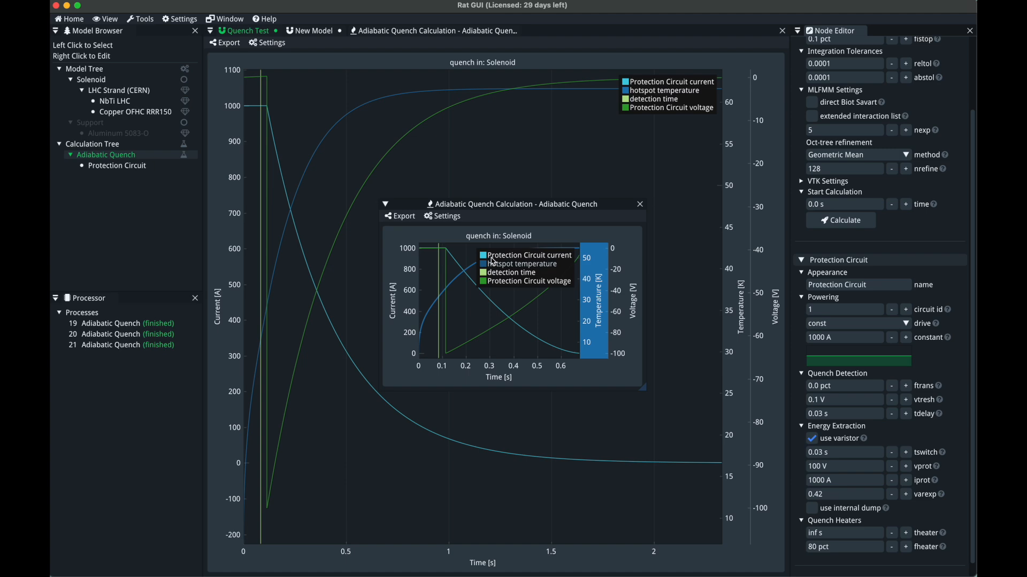
drag(503, 207, 495, 345)
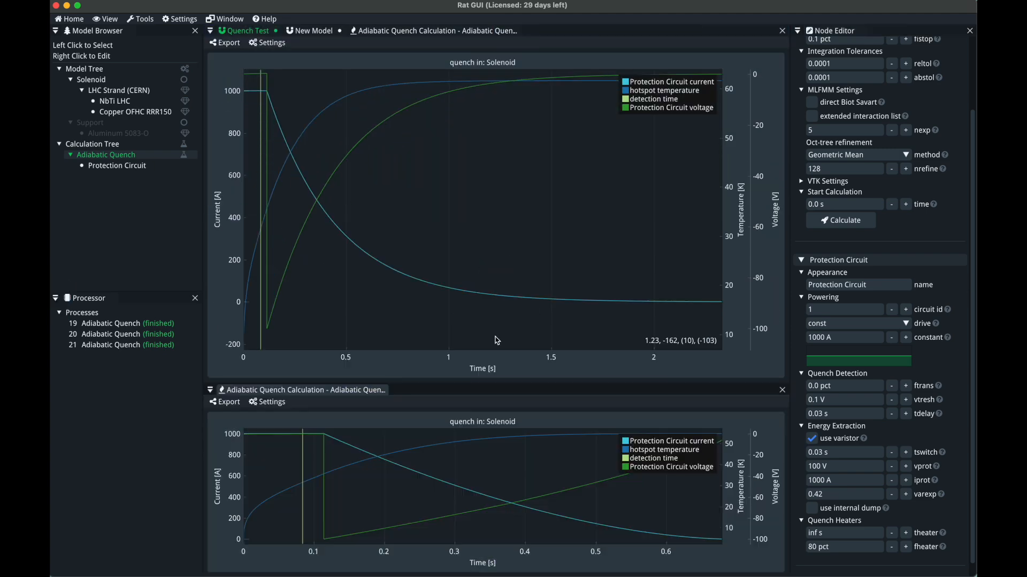
drag(493, 385, 499, 310)
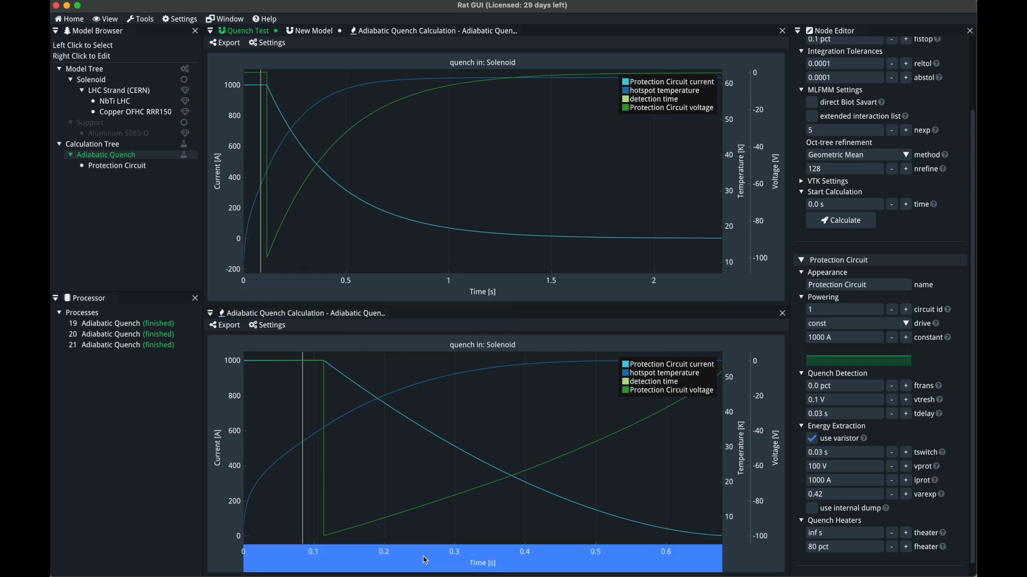
Step: Try a fixed 2.5 s maximum on the varistor plot's time axis, and restore its auto-fit
right_click(462, 556)
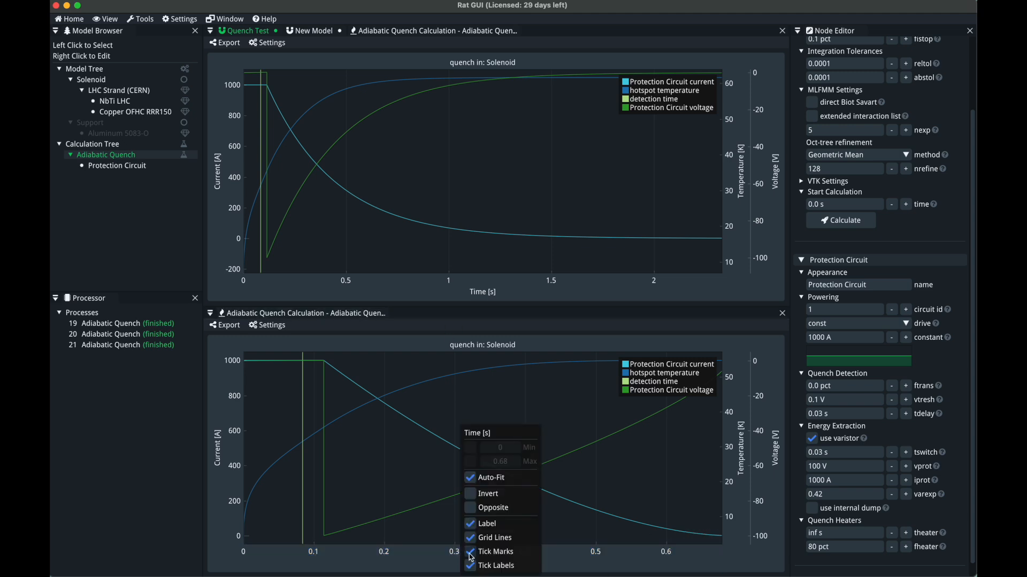
click(470, 478)
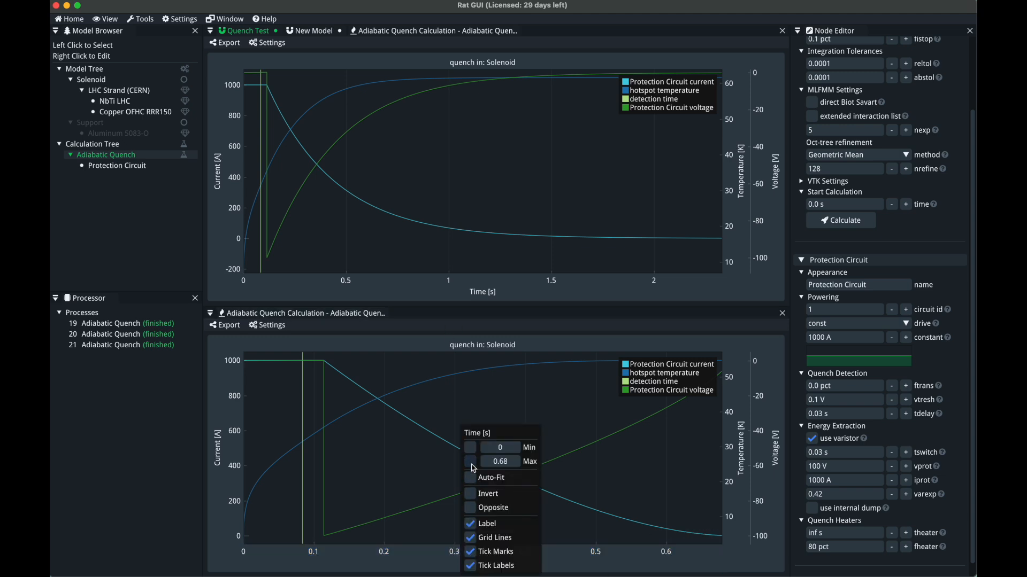
double_click(513, 463)
text(2.5)
key(Return)
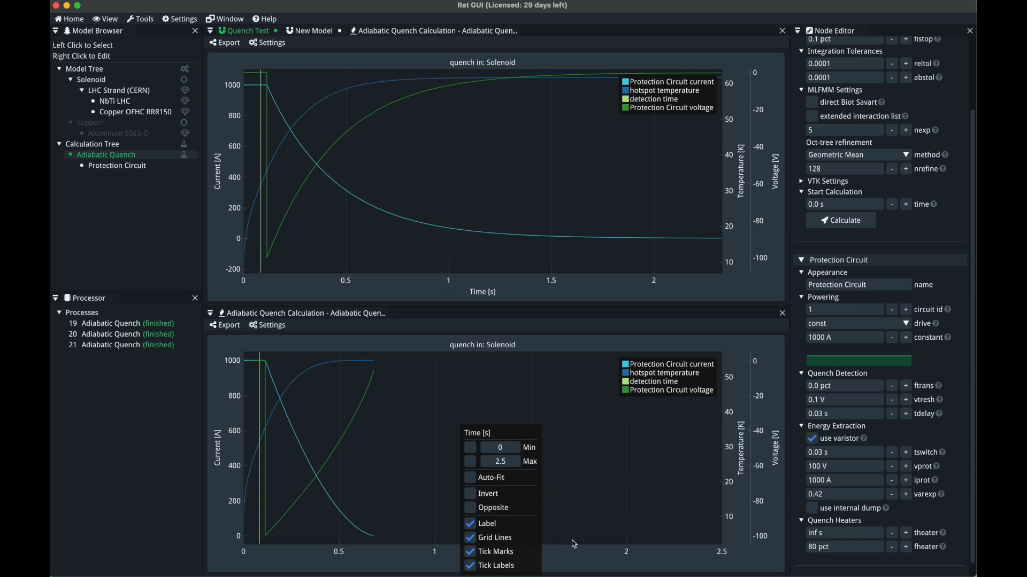
click(470, 478)
click(433, 562)
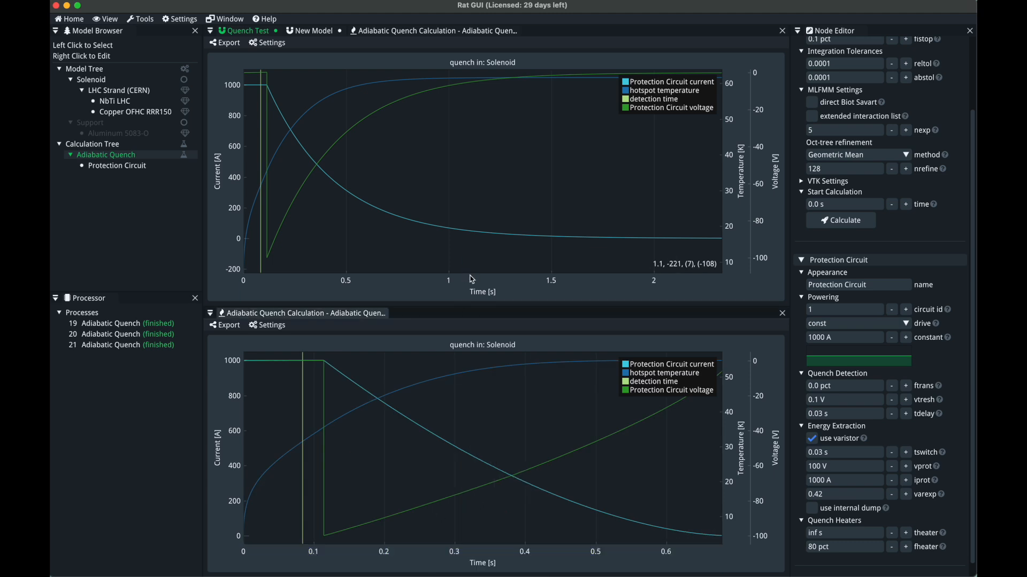
Step: Zoom and shift the time axis of the earlier result plot to match the time range of the varistor plot
scroll(507, 285, up, 4)
drag(507, 286, 706, 285)
scroll(623, 286, up, 2)
drag(625, 295, 597, 293)
scroll(601, 297, up, 1)
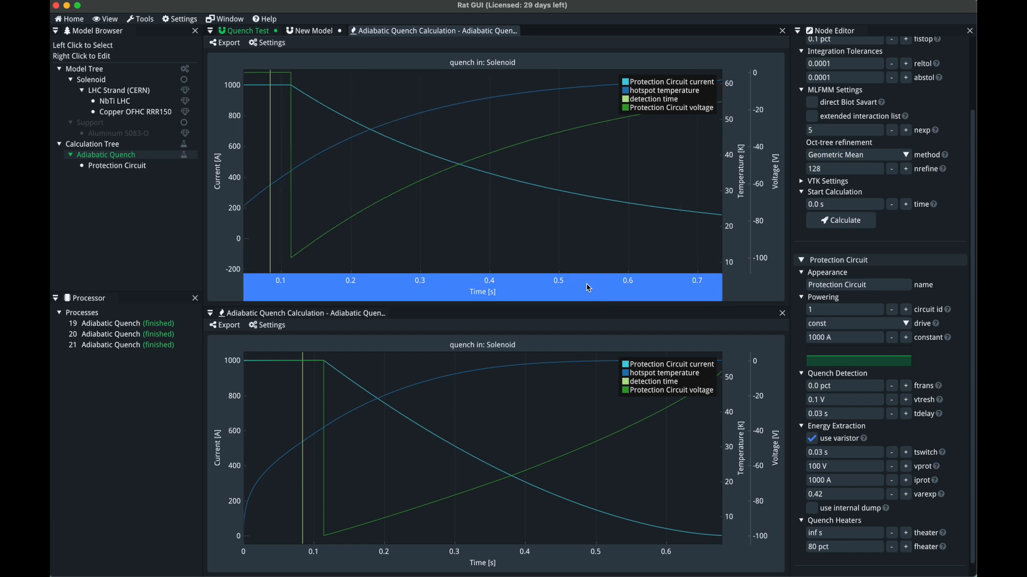
scroll(589, 288, up, 1)
drag(600, 284, 654, 285)
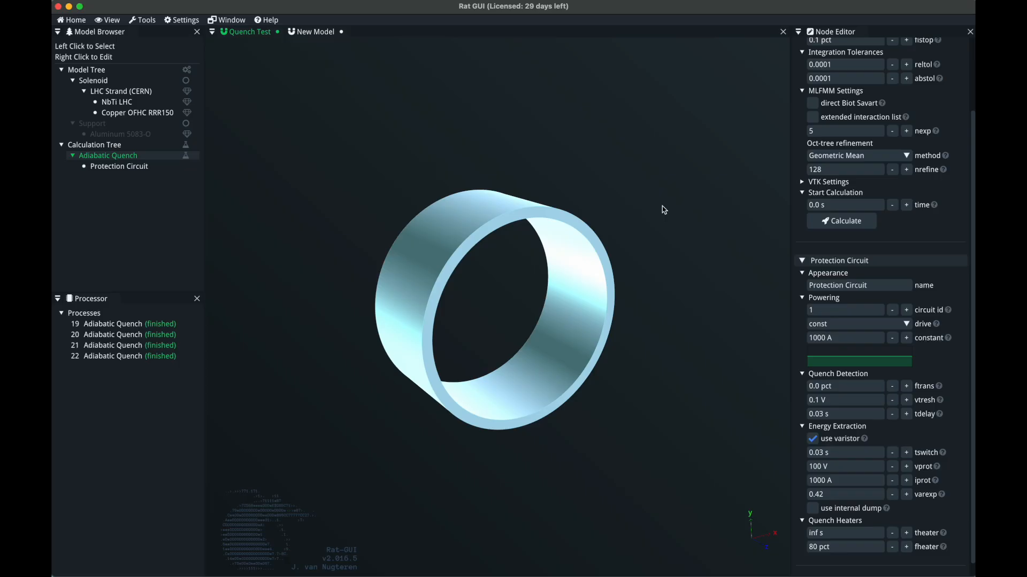
Step: Replace the varistor with the internal dump, run the quench calculation, and dock its result plot in the main view
click(812, 439)
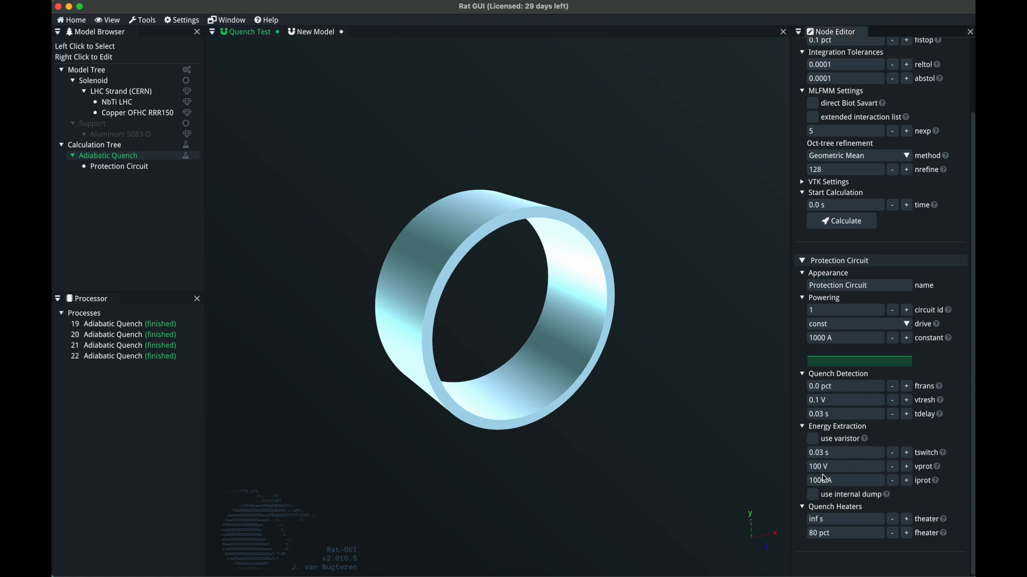
click(813, 495)
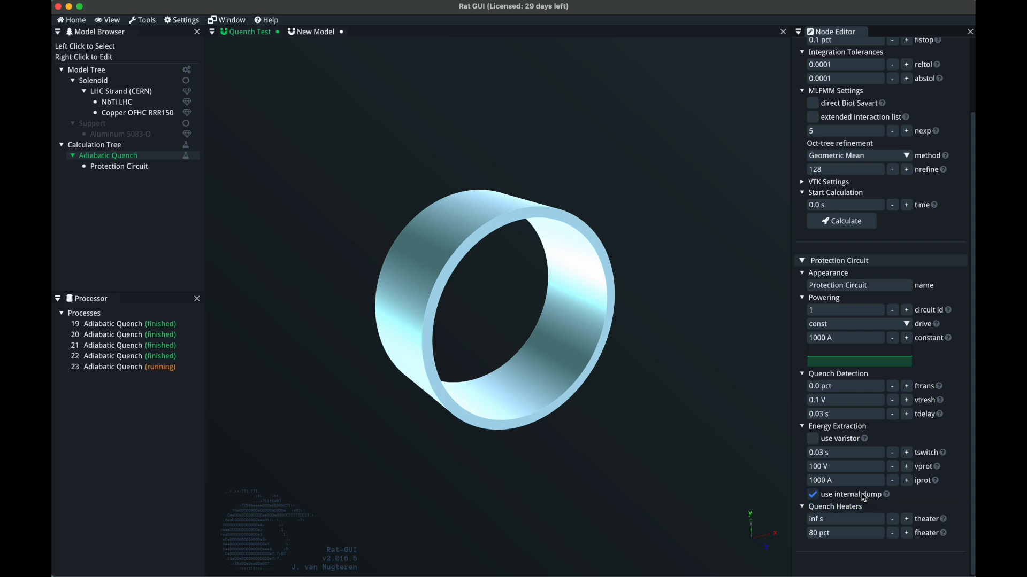
drag(563, 204, 493, 298)
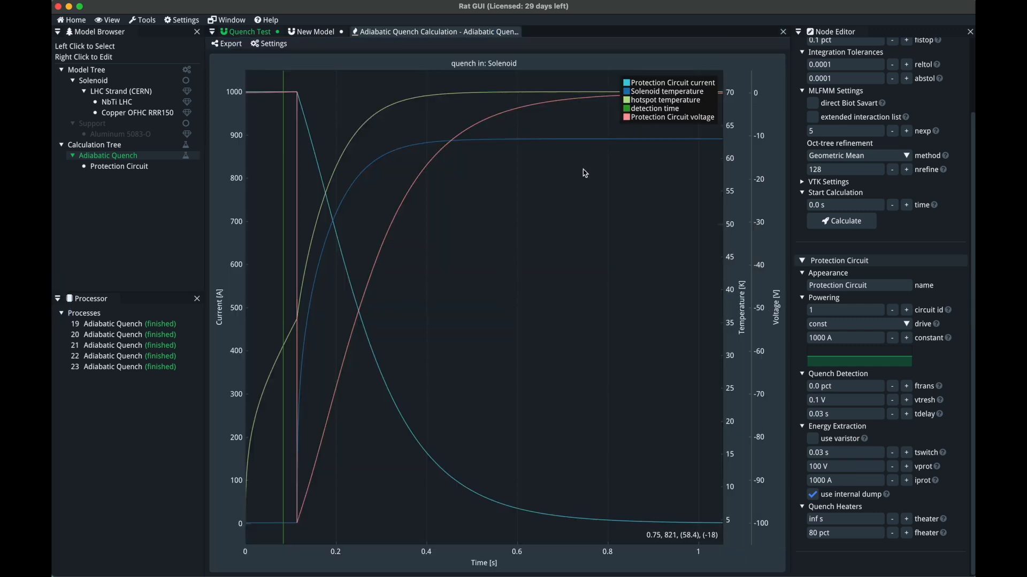
Step: Hide the Protection Circuit voltage, detection time and Protection Circuit current curves, leaving only the two temperature curves
click(629, 118)
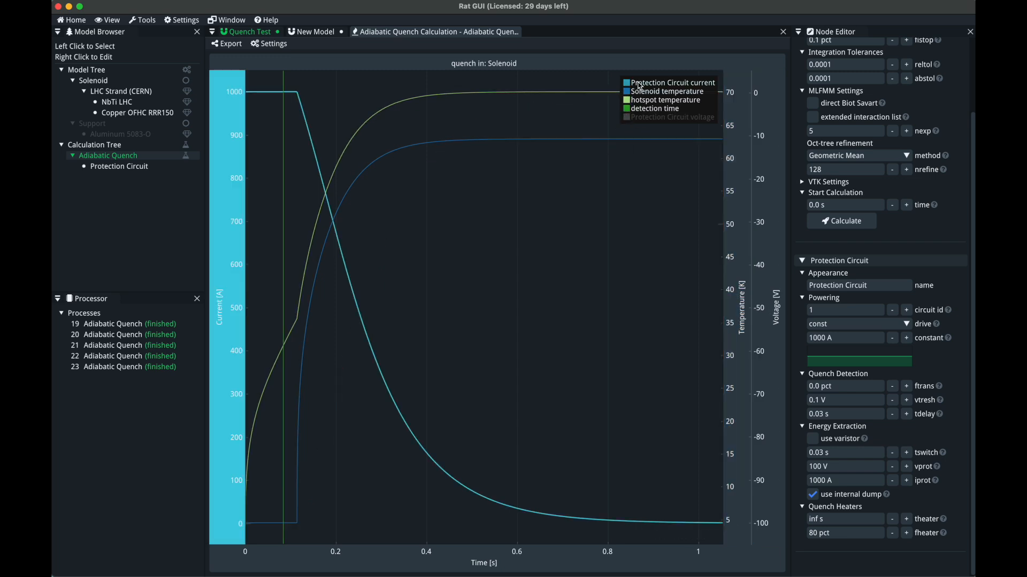
click(633, 110)
click(632, 83)
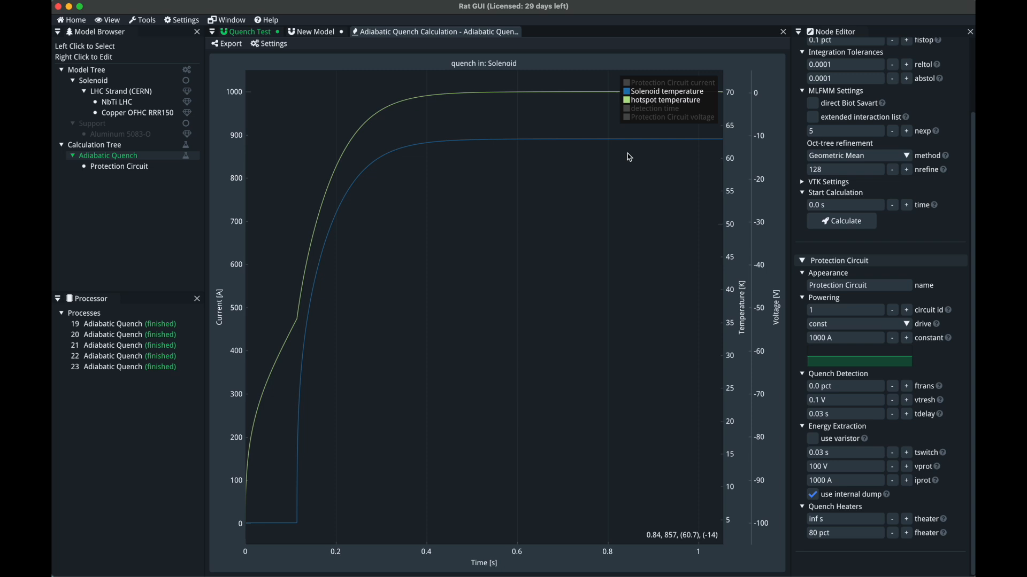
Step: Switch to Preview to view the tmax stored-energy equation image, and close it
key(super+Tab)
key(super+Tab)
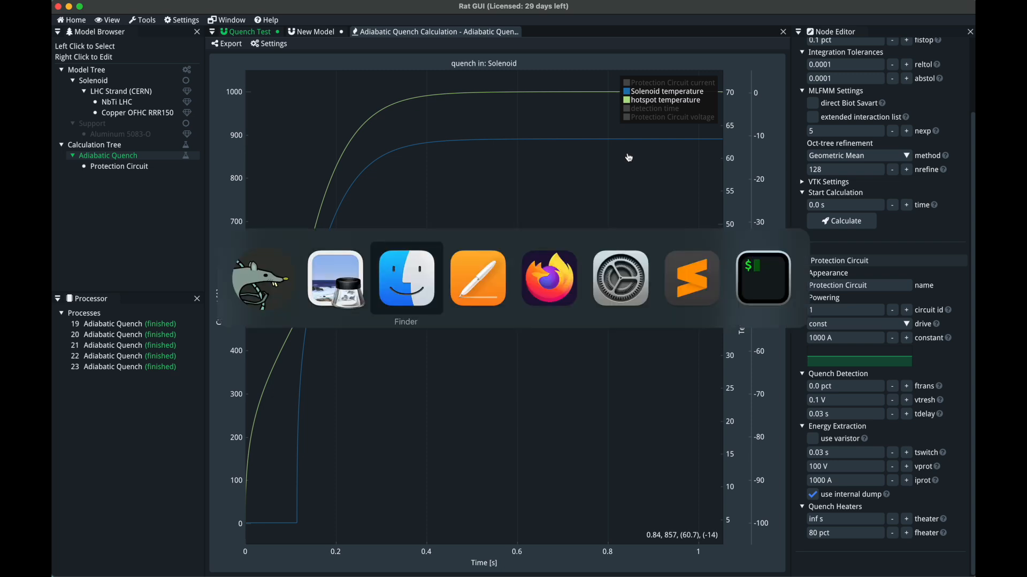
key(shift+super+Tab)
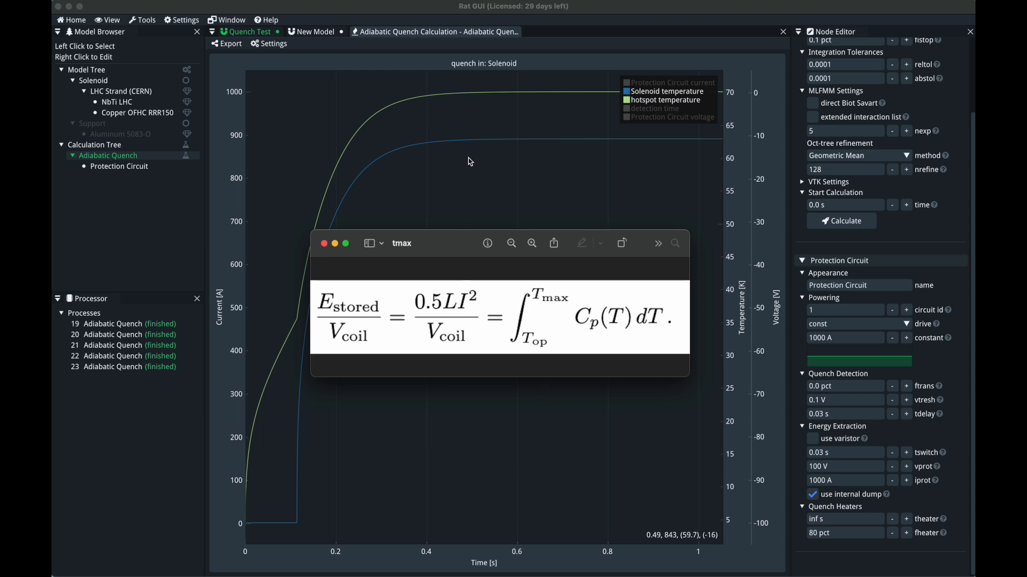
click(325, 245)
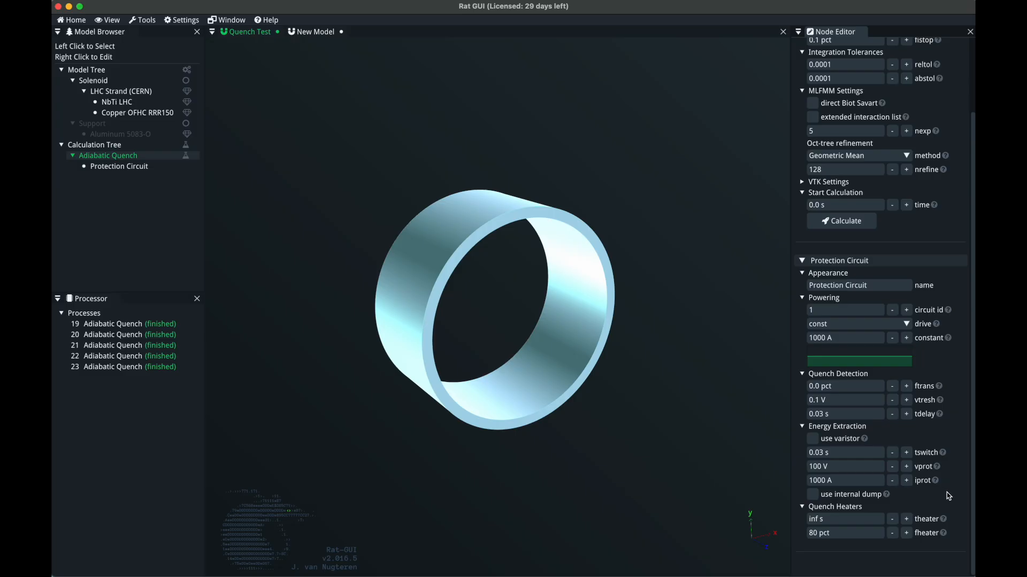
Step: Set theater to 0.1 s and vprot to 0 V, run the quench calculation, and dock its result plot in the main view
click(874, 521)
text(0.1)
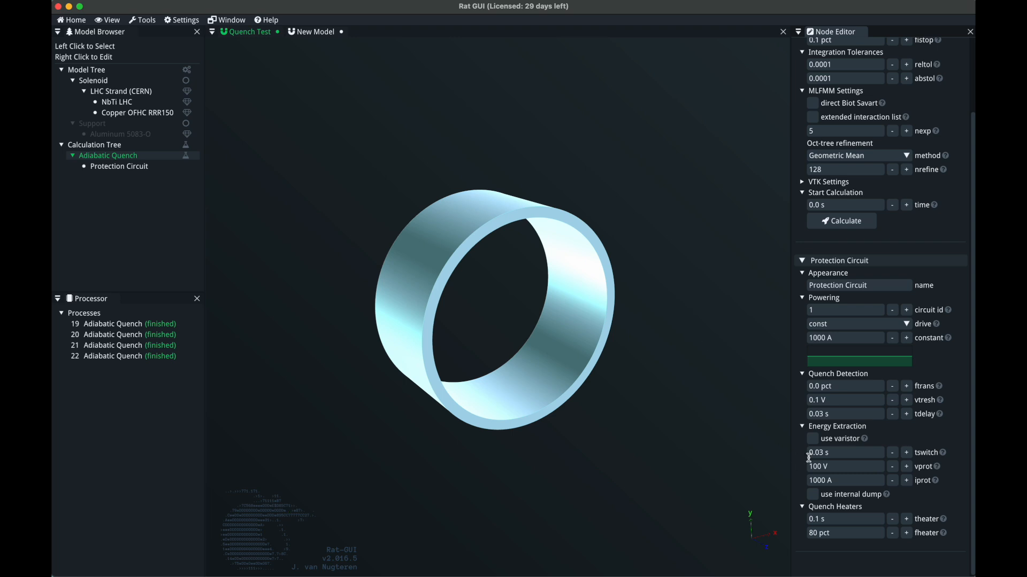
click(842, 468)
text(0)
key(Return)
click(842, 221)
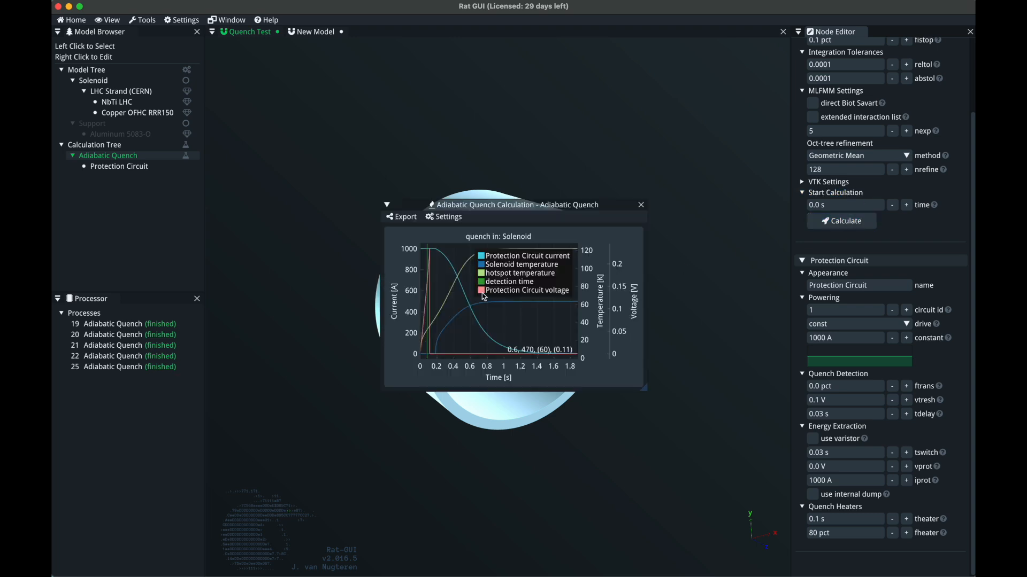
drag(465, 205, 498, 305)
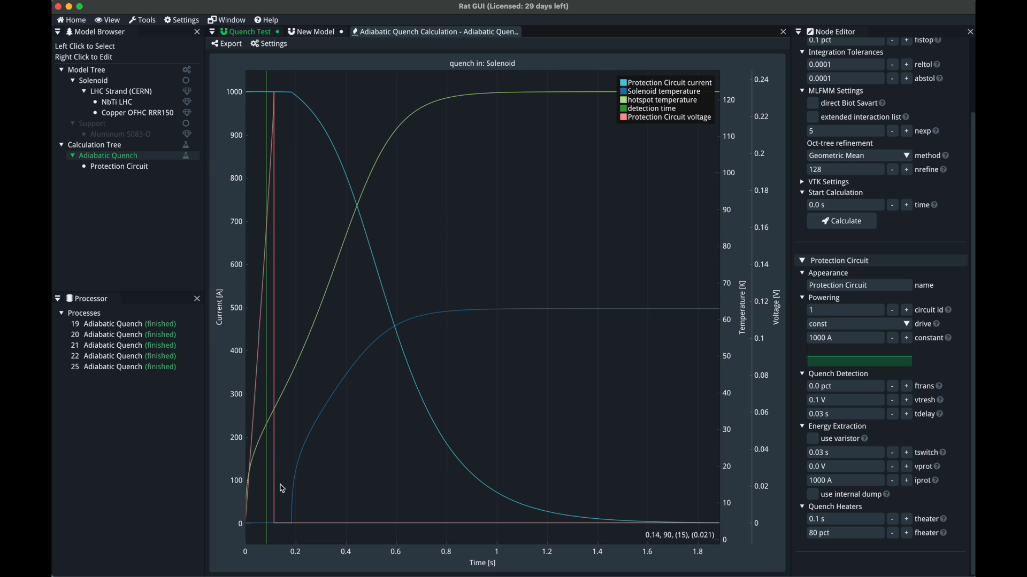
Step: Toggle the Protection Circuit voltage curve off and on in the quench heater plot, and leave it hidden
click(625, 119)
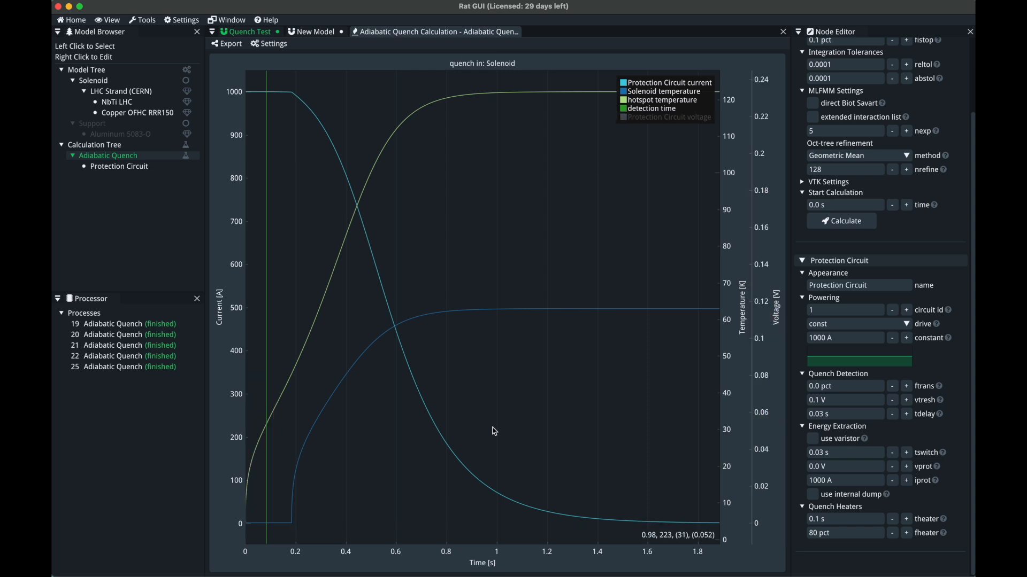
click(625, 117)
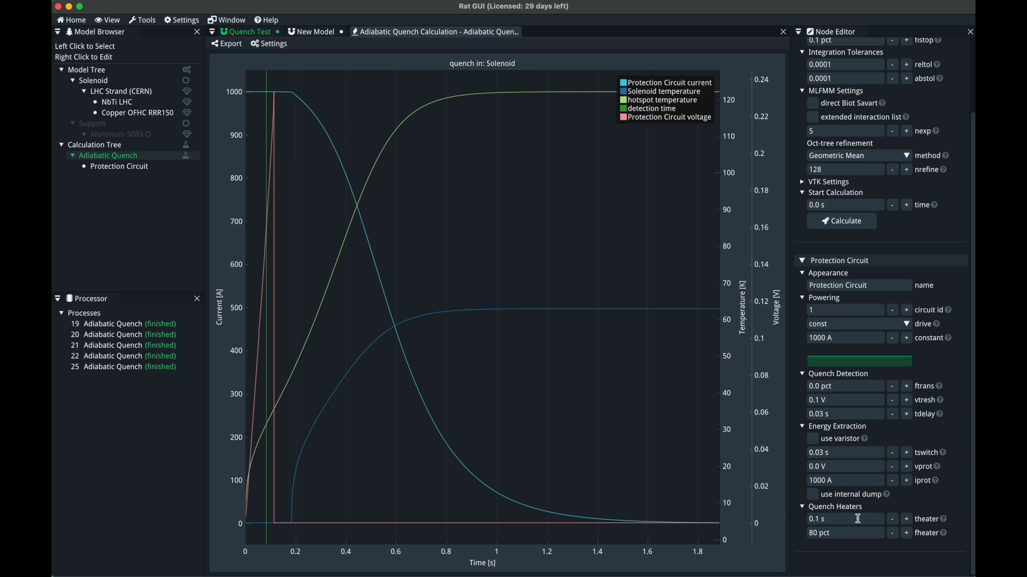
click(623, 119)
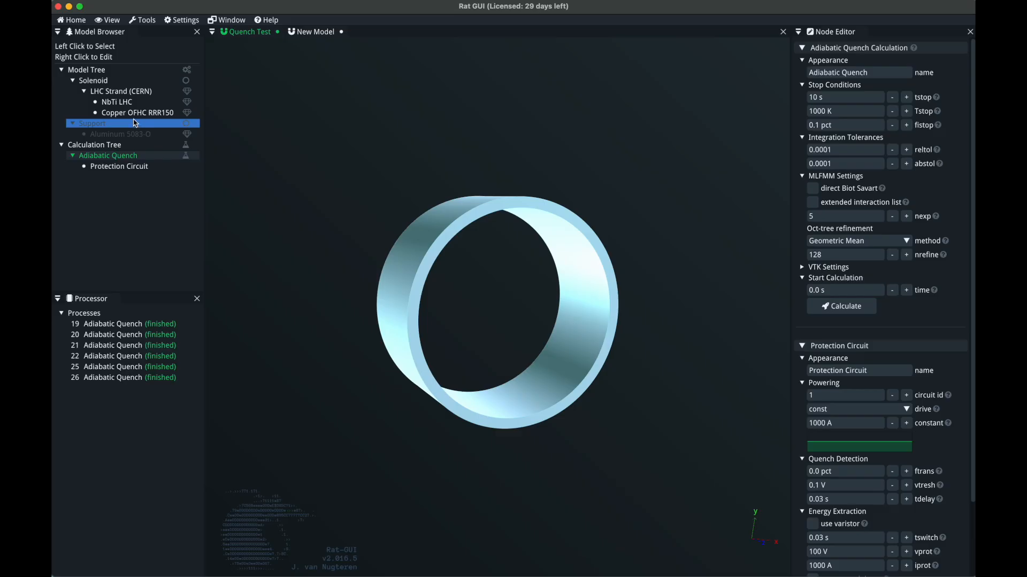
Step: Enable the Support coil around the solenoid in the model
right_click(101, 126)
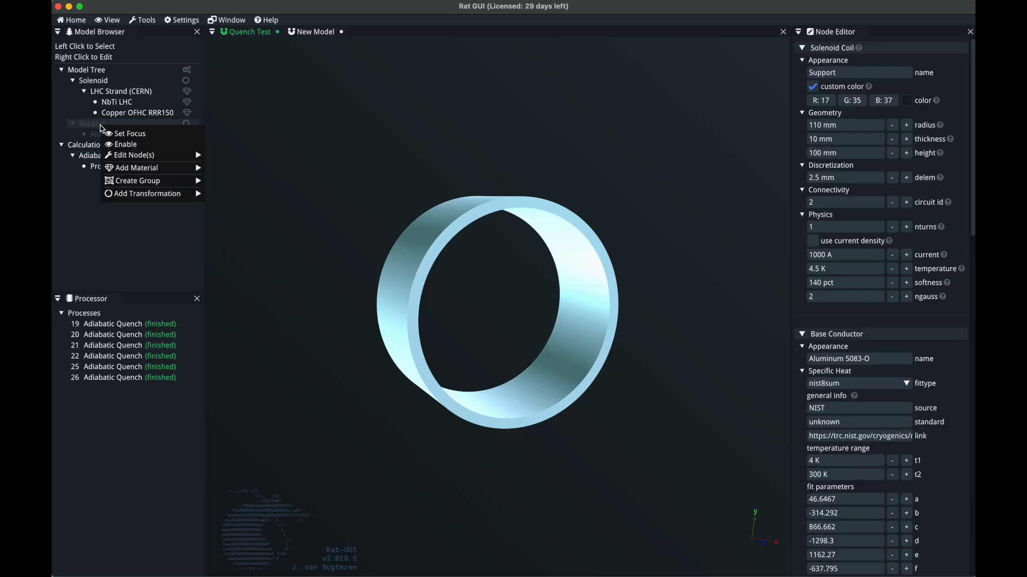
click(123, 144)
middle_drag(362, 221, 364, 205)
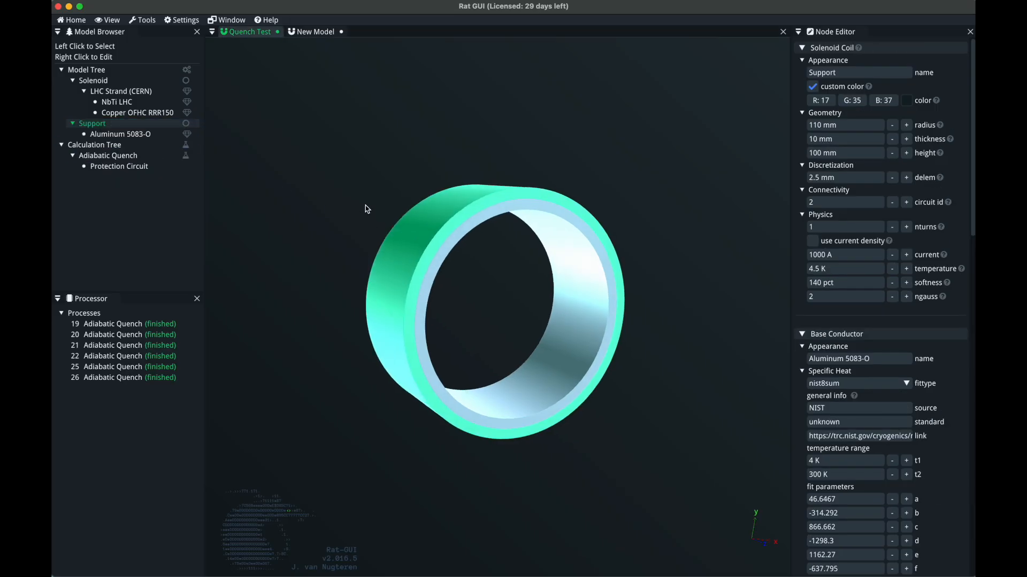
click(363, 205)
Step: Disable the Support coil to compare the model without it, and enable it again
click(92, 127)
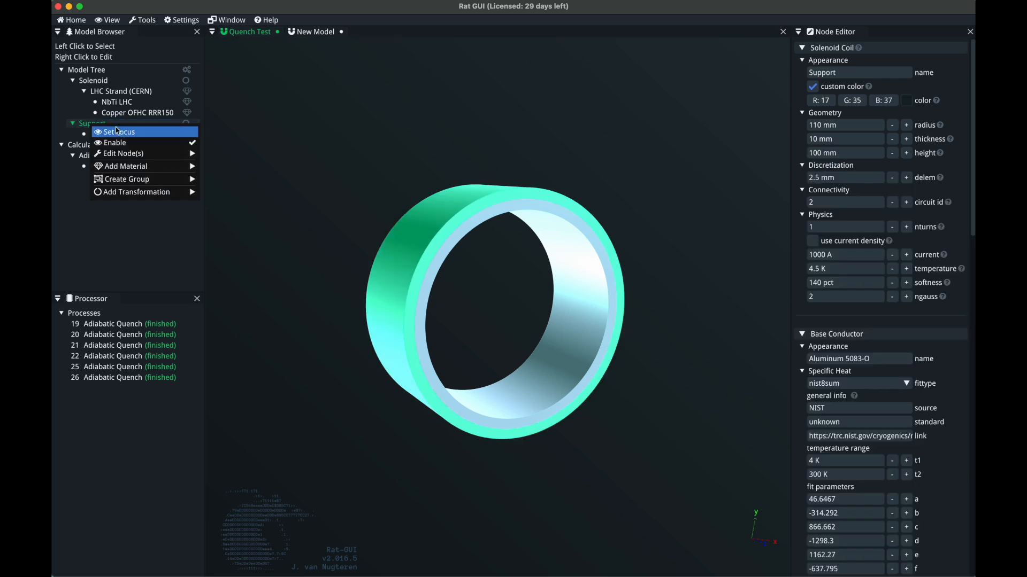
right_click(93, 129)
click(122, 144)
right_click(103, 124)
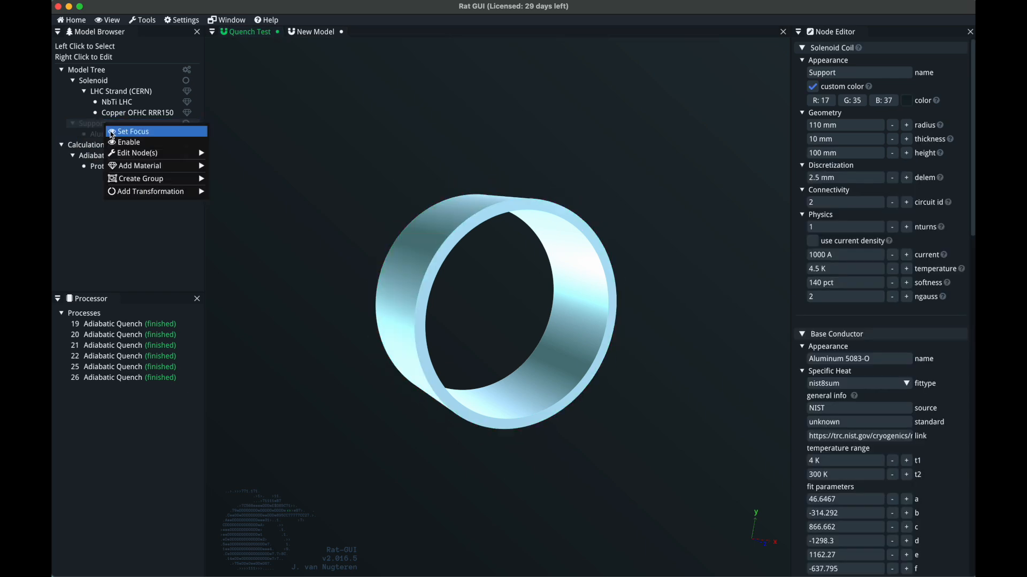
click(131, 140)
click(343, 174)
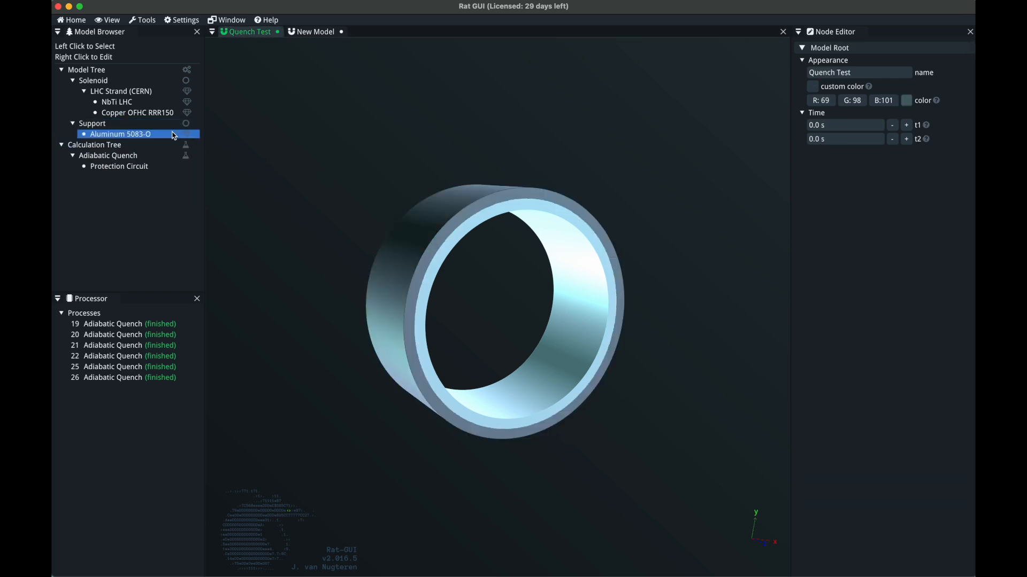
click(103, 128)
right_click(103, 128)
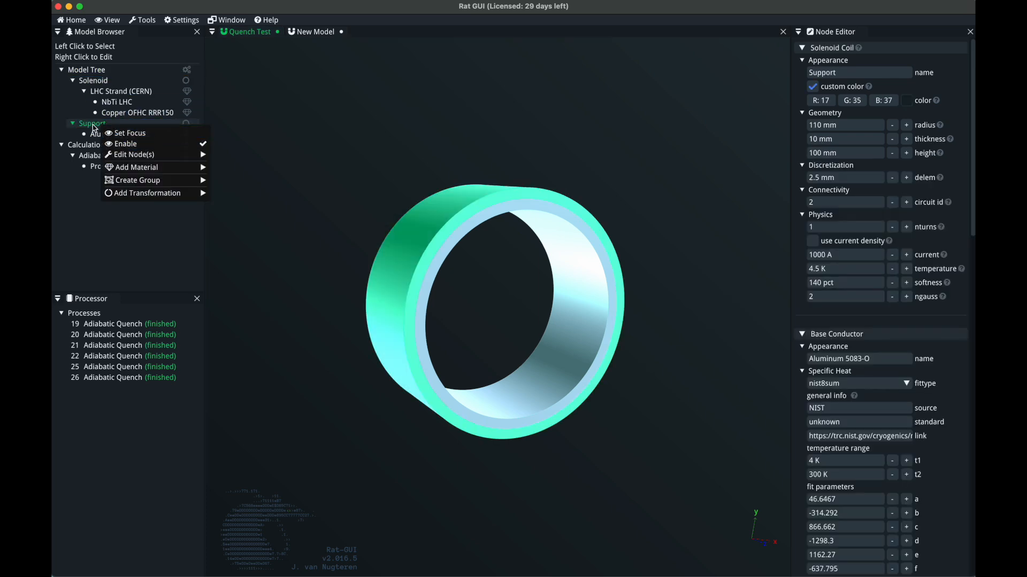
click(128, 134)
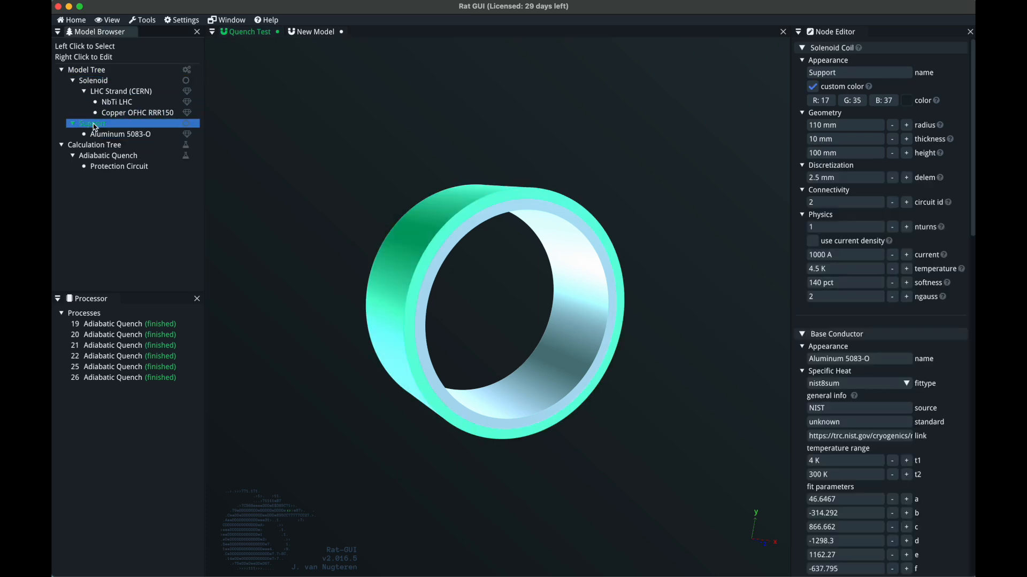
click(362, 183)
drag(363, 187, 335, 227)
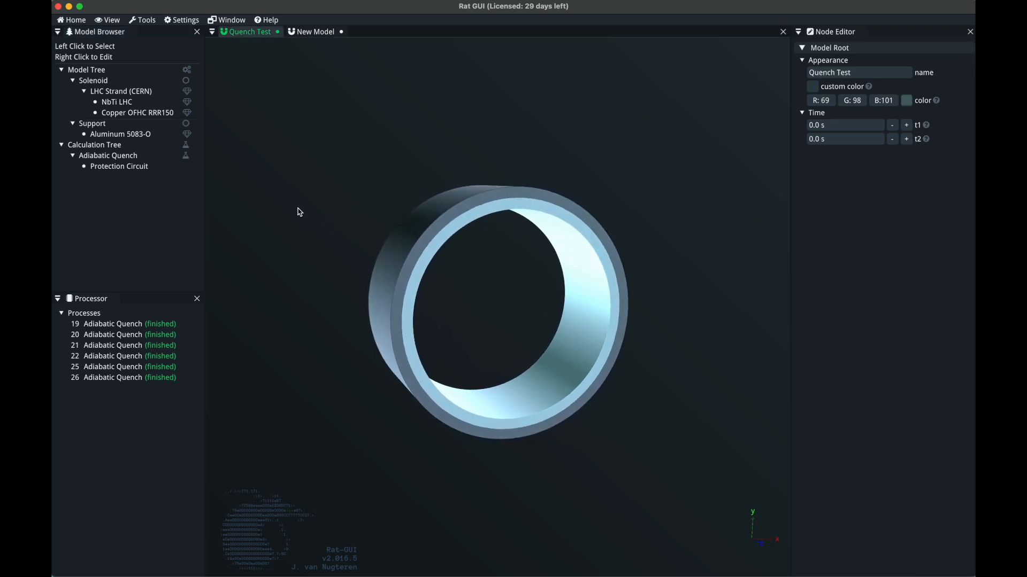
click(106, 124)
right_click(110, 125)
mouse_move(150, 167)
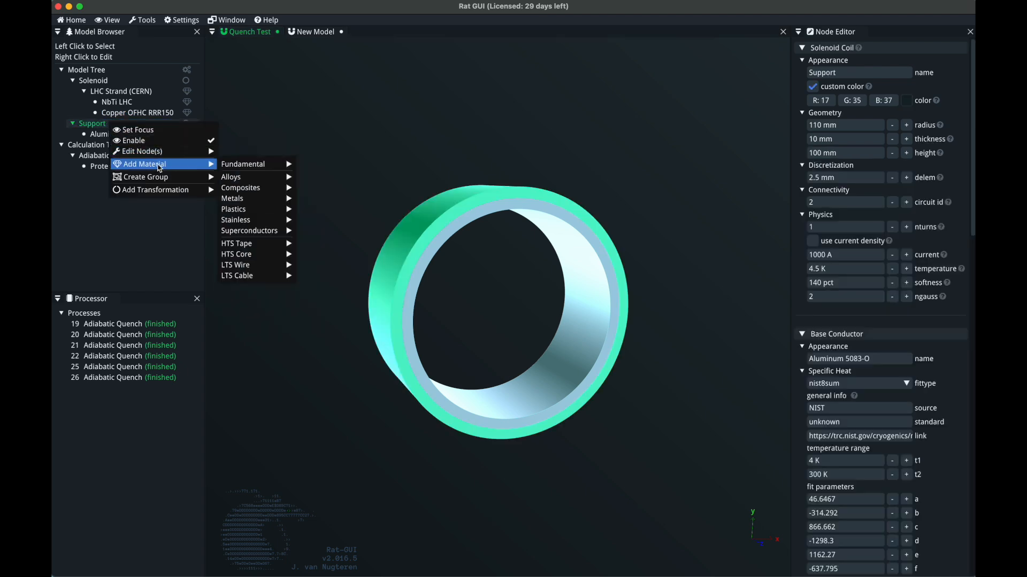
click(266, 134)
Step: Assign the aluminum 5083-O metal to the Support, and open the material's properties
click(108, 126)
right_click(110, 129)
mouse_move(151, 167)
mouse_move(249, 181)
mouse_move(246, 203)
mouse_move(317, 203)
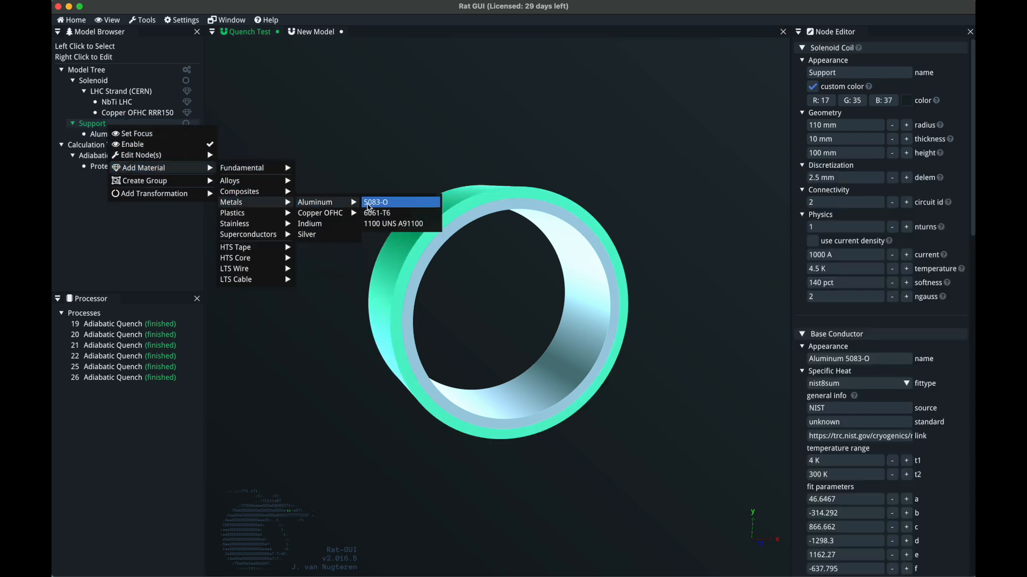
click(399, 203)
click(152, 135)
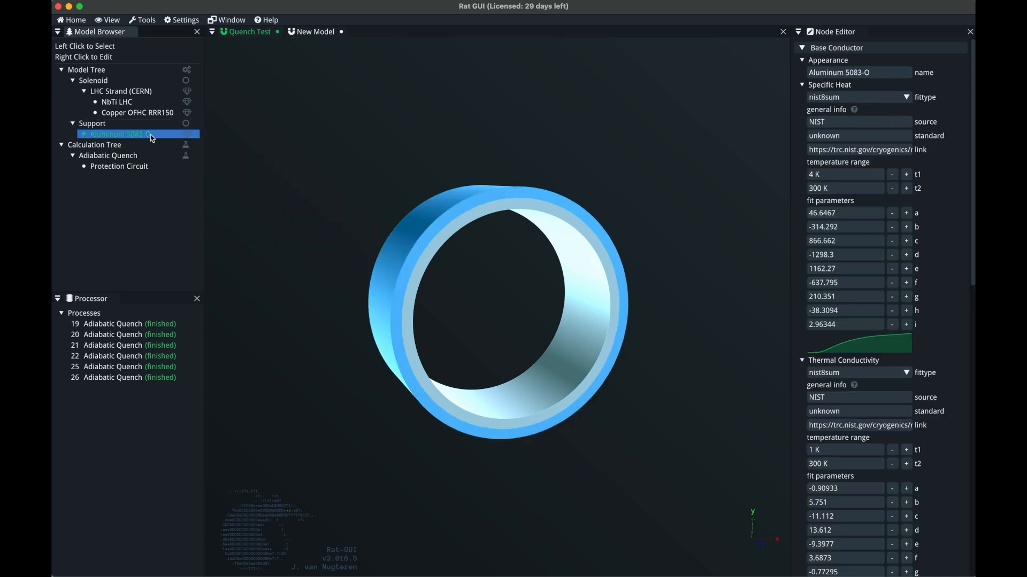
click(305, 157)
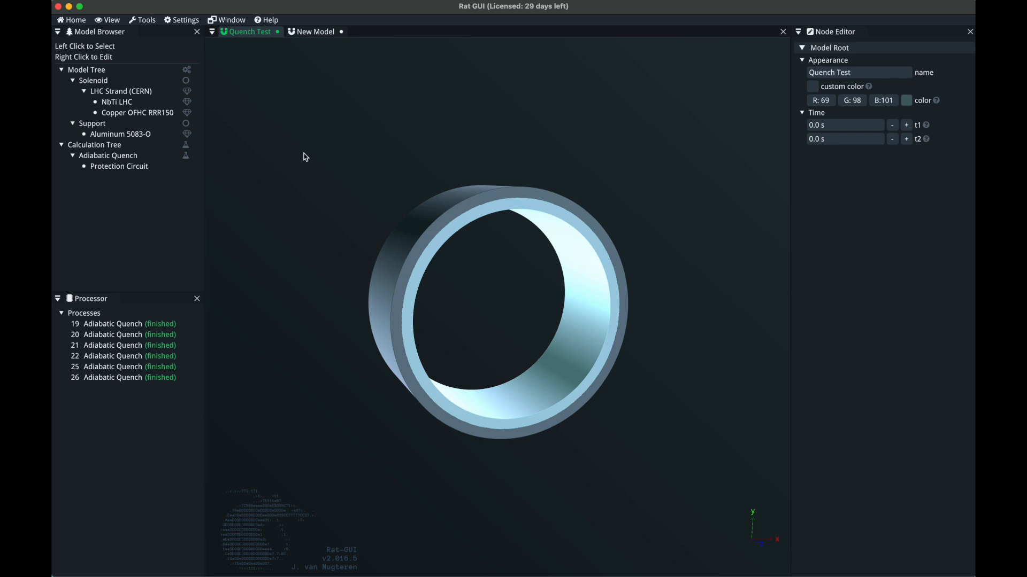
drag(305, 156, 406, 217)
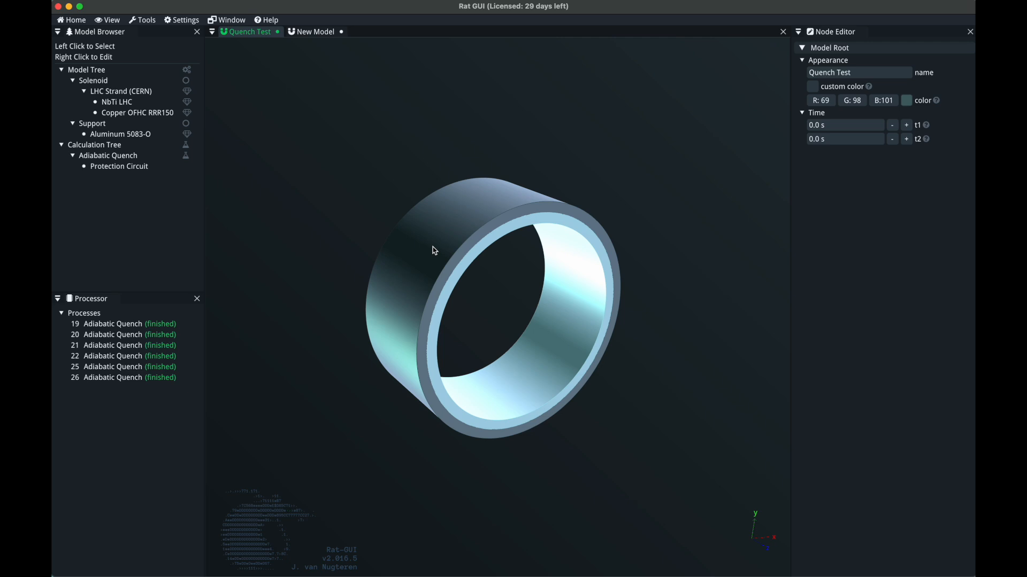
drag(435, 251, 356, 305)
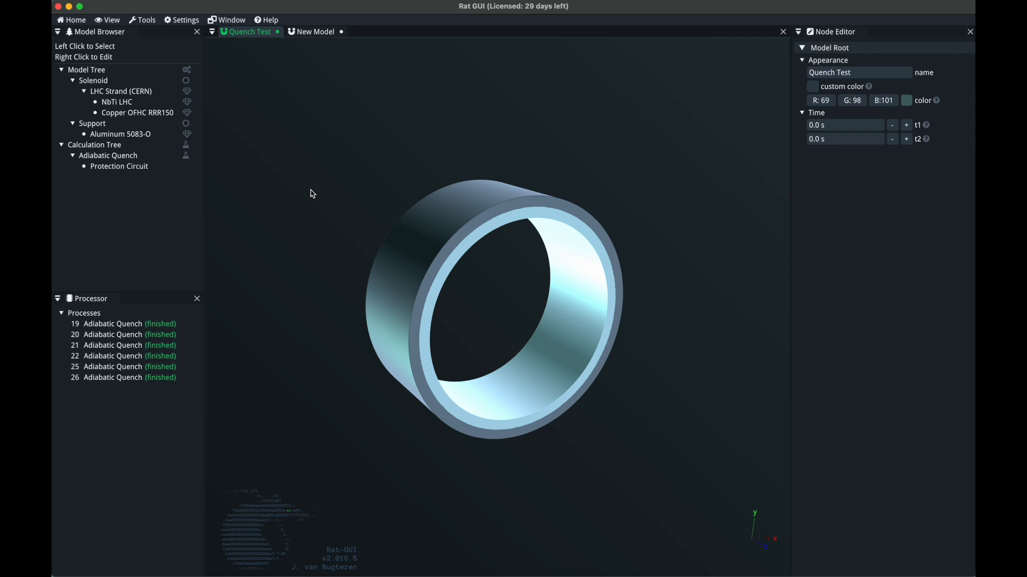
drag(332, 232, 408, 228)
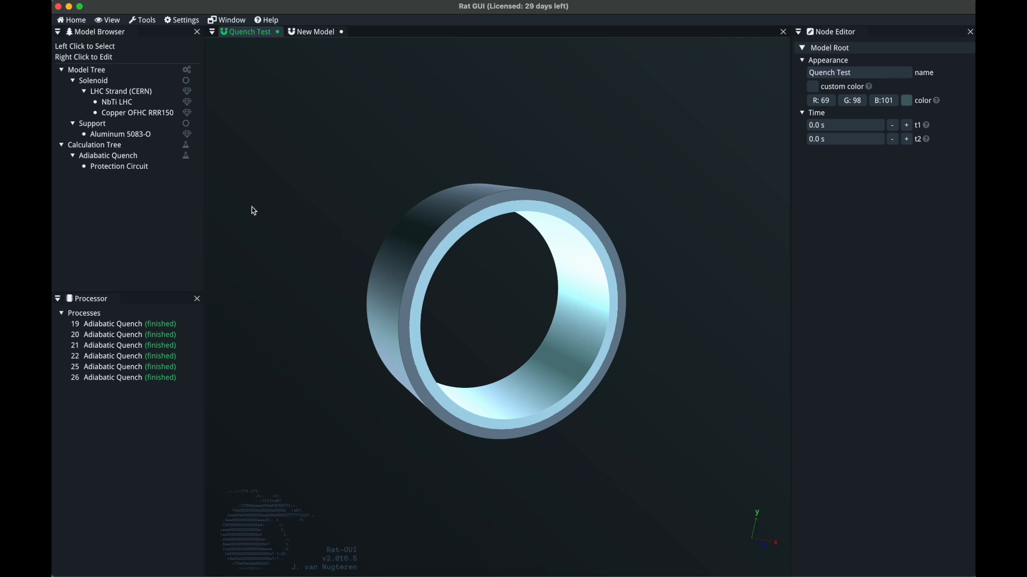
Step: Open the Support coil's properties and check its circuit id
click(137, 159)
click(134, 124)
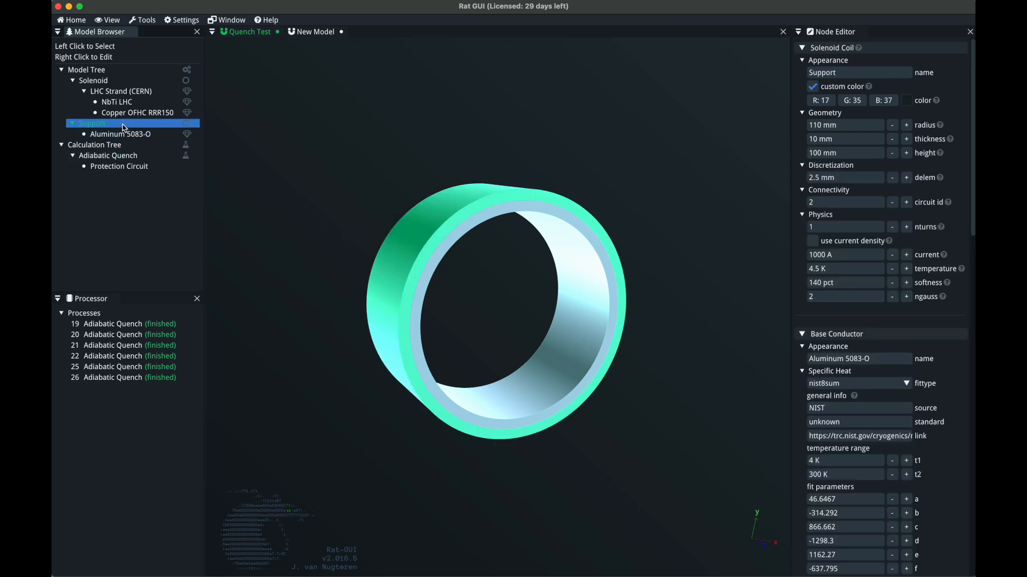
click(853, 202)
Step: Add a second protection circuit to the Adiabatic Quench calculation and name it Support
click(174, 156)
right_click(122, 155)
click(113, 158)
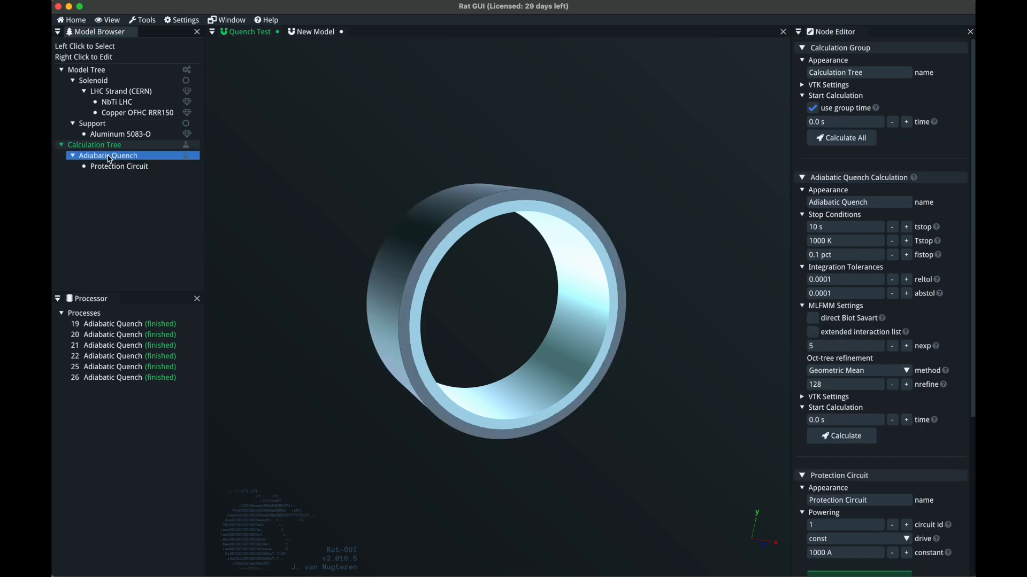
right_click(113, 157)
mouse_move(161, 209)
click(238, 218)
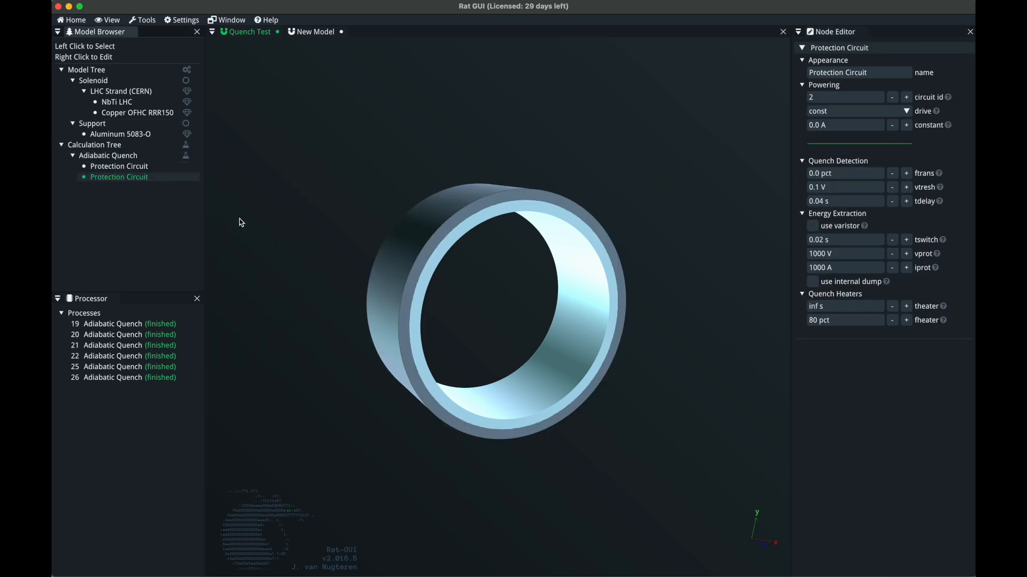
click(874, 72)
text(Support)
key(Return)
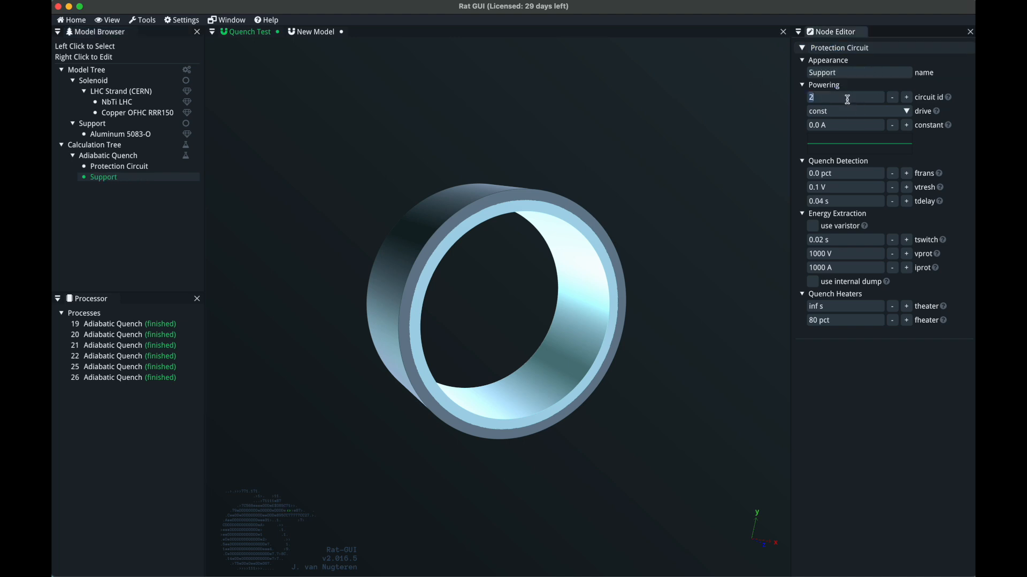
Step: Check the Support circuit's id and constant current, and set its quench detection vtresh to 0 V and tdelay to 0 s
double_click(876, 97)
click(855, 126)
click(955, 147)
click(859, 187)
text(0)
key(Return)
click(855, 203)
text(0)
key(Return)
Step: Set the Support circuit's energy extraction vprot to 0 V and tswitch to 0 s
click(867, 257)
text(0)
key(Return)
click(859, 242)
text(0)
key(Return)
Step: Set the Support circuit's quench heaters to a theater of 0 s and an fheater of 100 pct
click(847, 307)
text(0)
key(Return)
click(842, 319)
text(100)
key(Return)
click(849, 254)
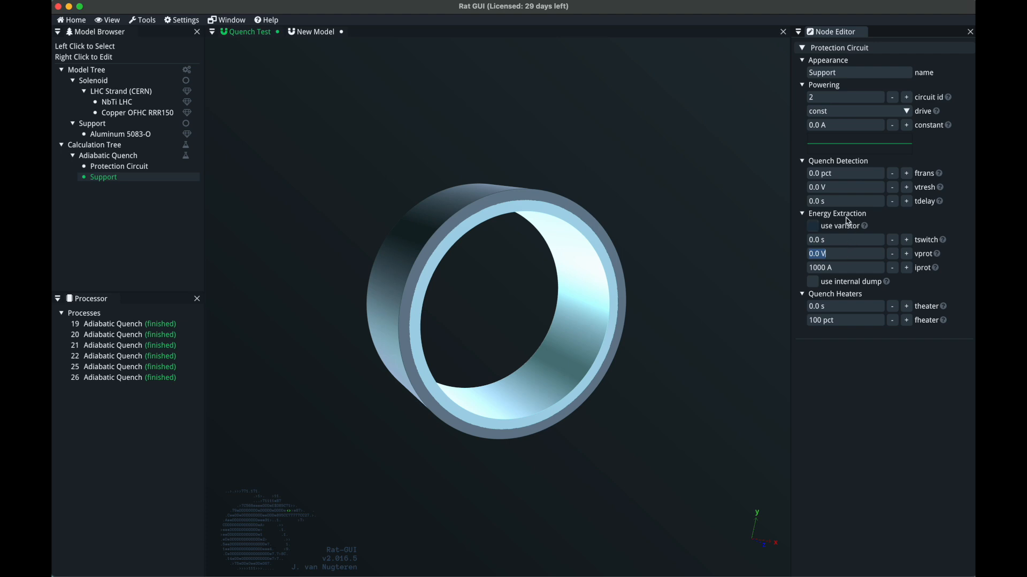
click(834, 187)
Step: Run the Adiabatic Quench calculation with both the Protection Circuit and the Support circuit
click(152, 157)
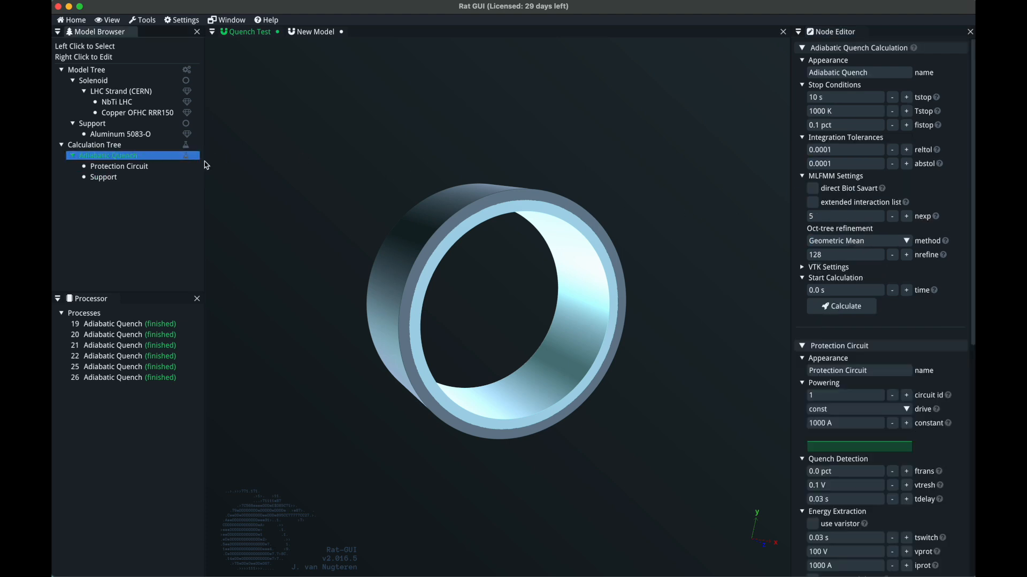
click(843, 307)
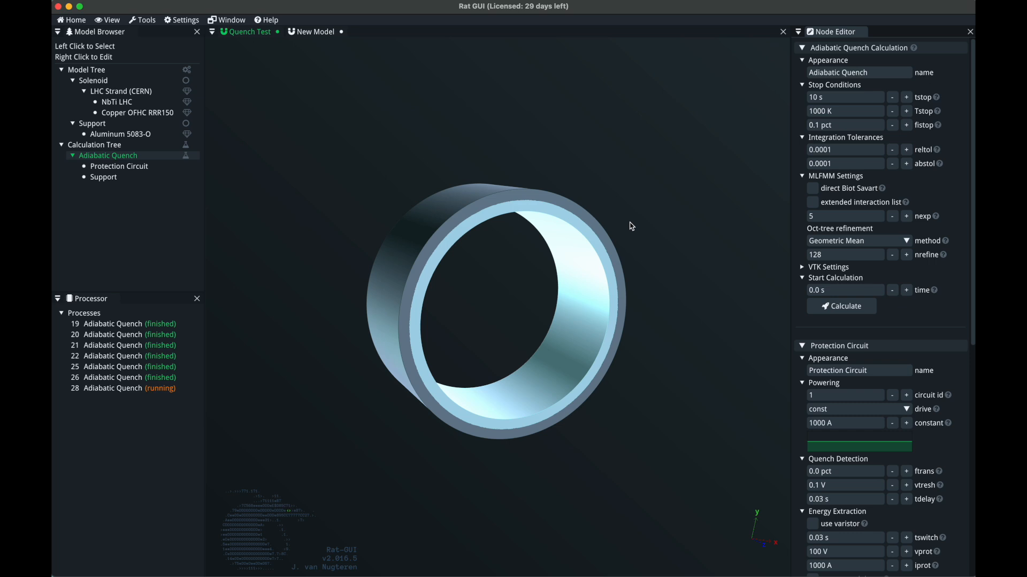
drag(527, 215, 494, 299)
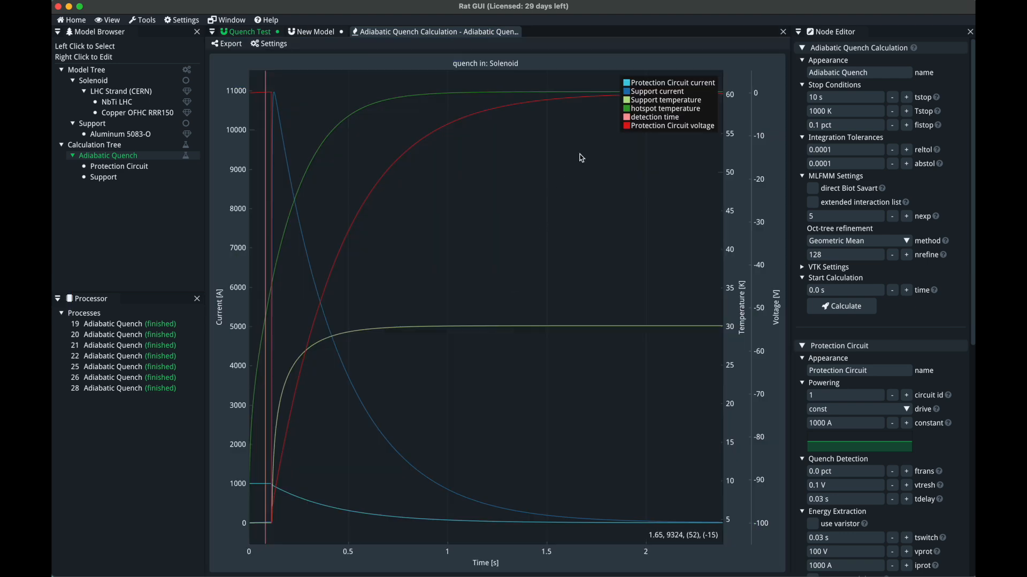
Step: Hide the Support temperature, hotspot temperature and detection time curves in the quench plot, and toggle the Protection Circuit voltage off and on
click(636, 100)
click(637, 108)
click(639, 117)
click(641, 126)
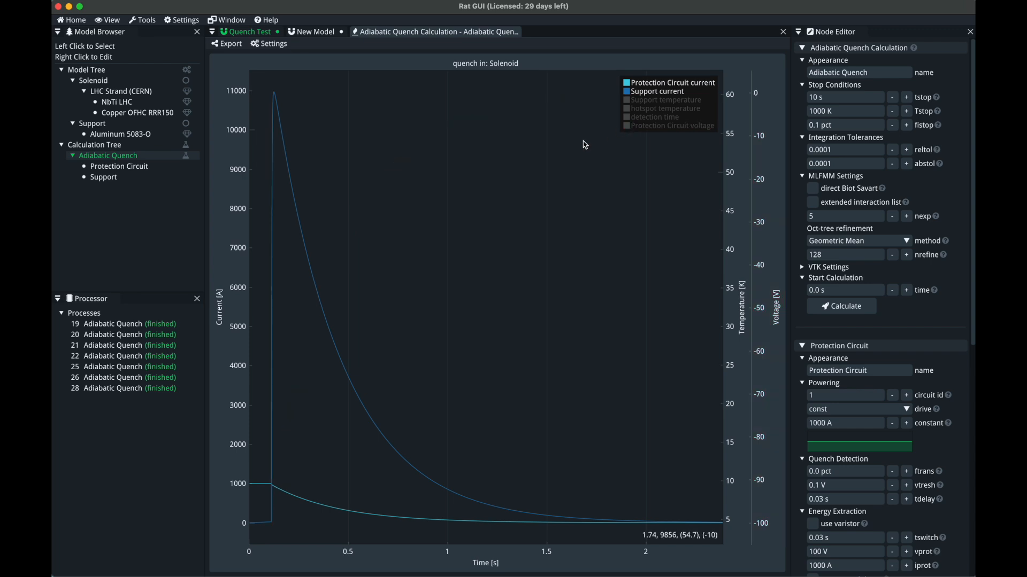
click(628, 126)
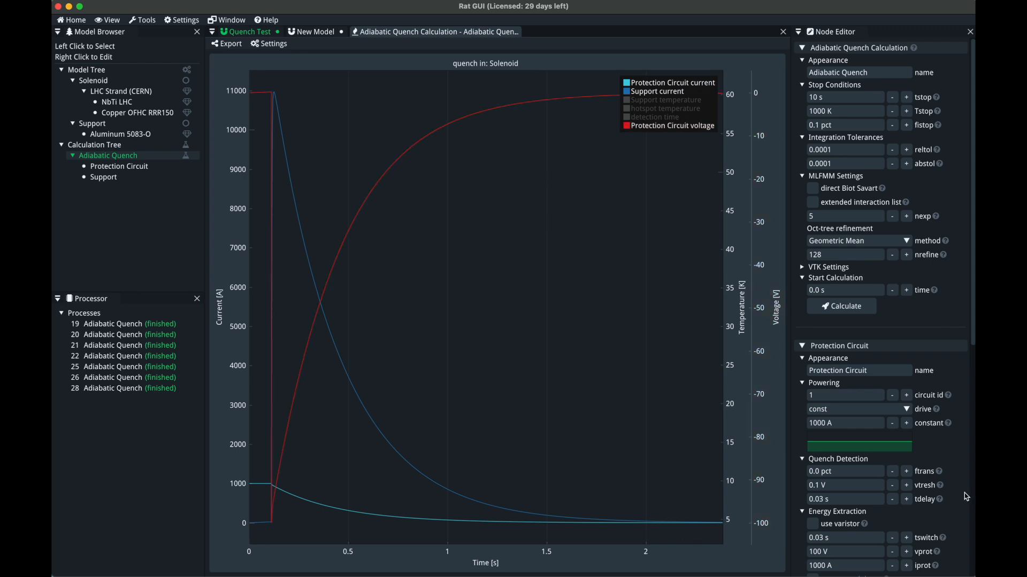
Step: Review the Protection Circuit's energy extraction and quench heater settings alongside the solenoid model
scroll(966, 474, down, 5)
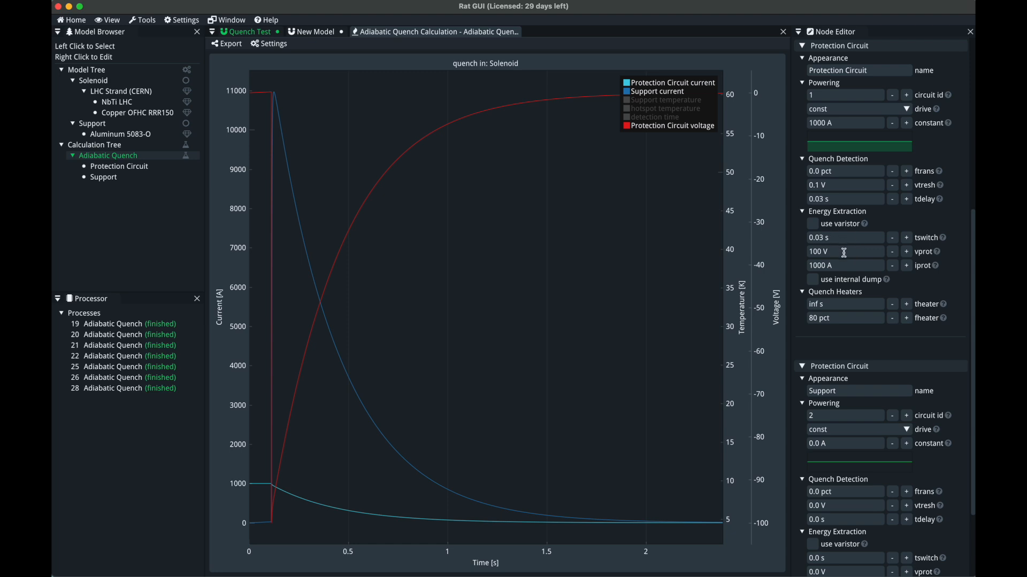
click(154, 167)
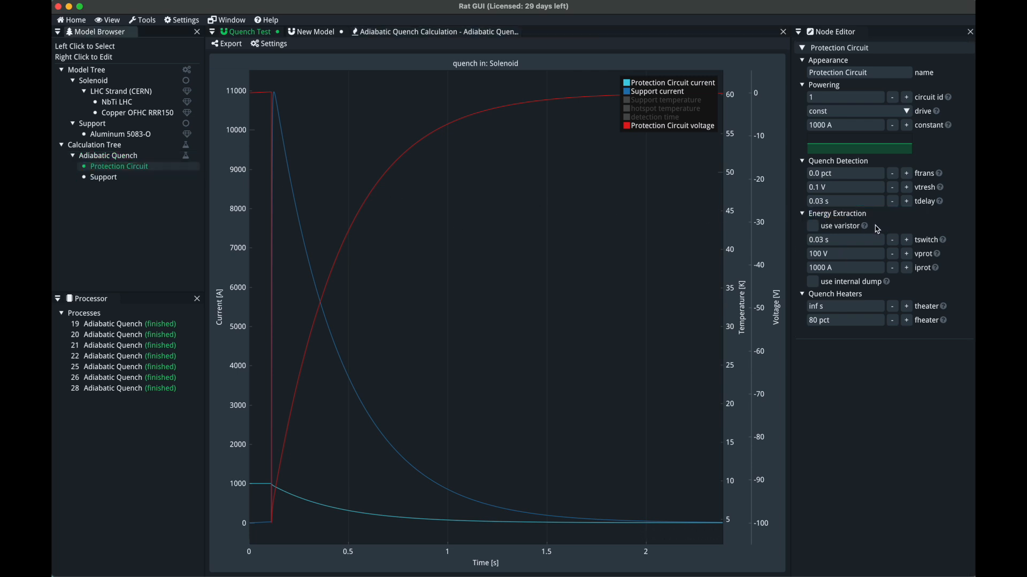
click(262, 32)
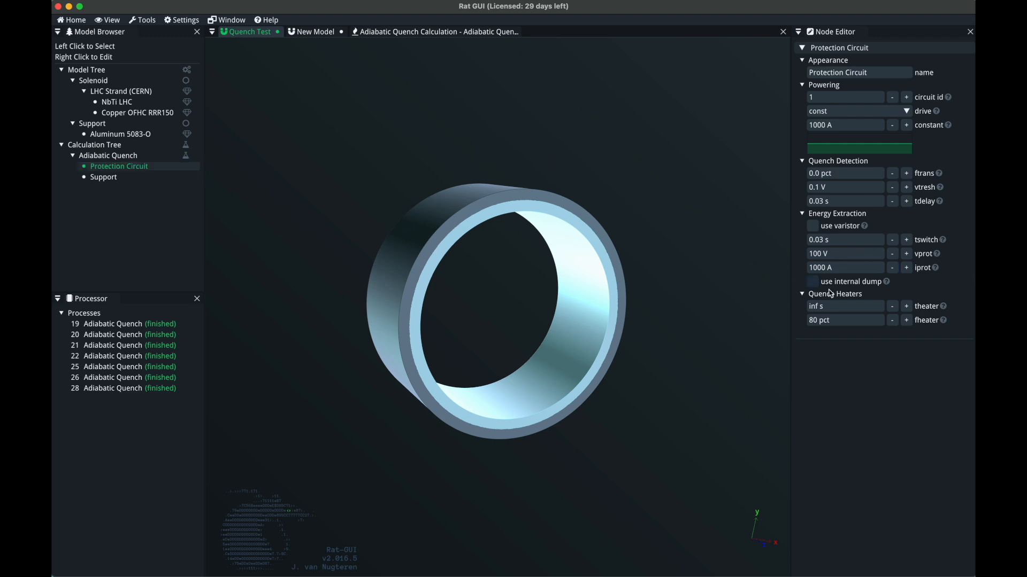
click(837, 306)
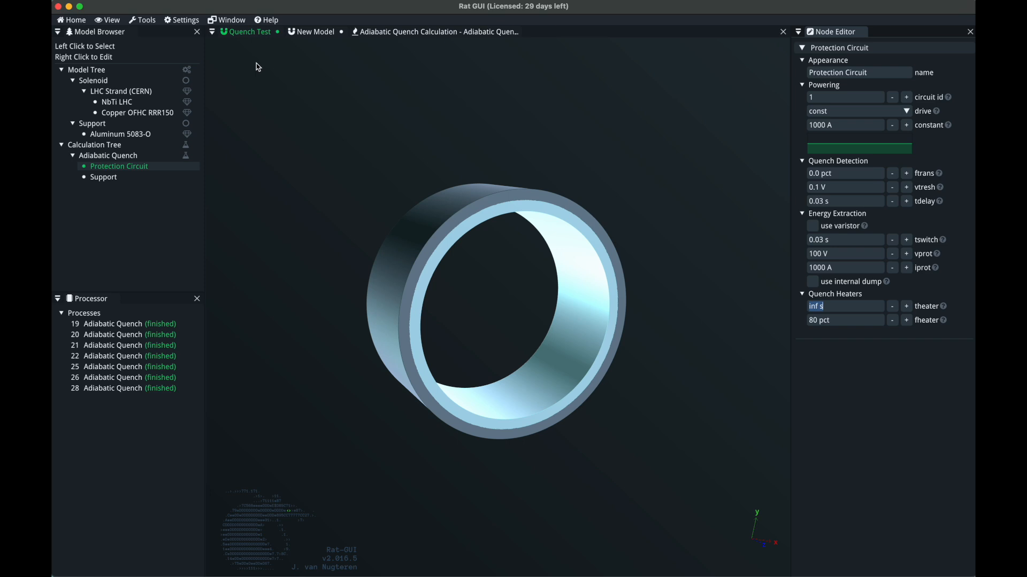
Step: Compare the currents with the Support and hotspot temperatures in the quench plot, with the voltage curve hidden, and close the plot
click(396, 37)
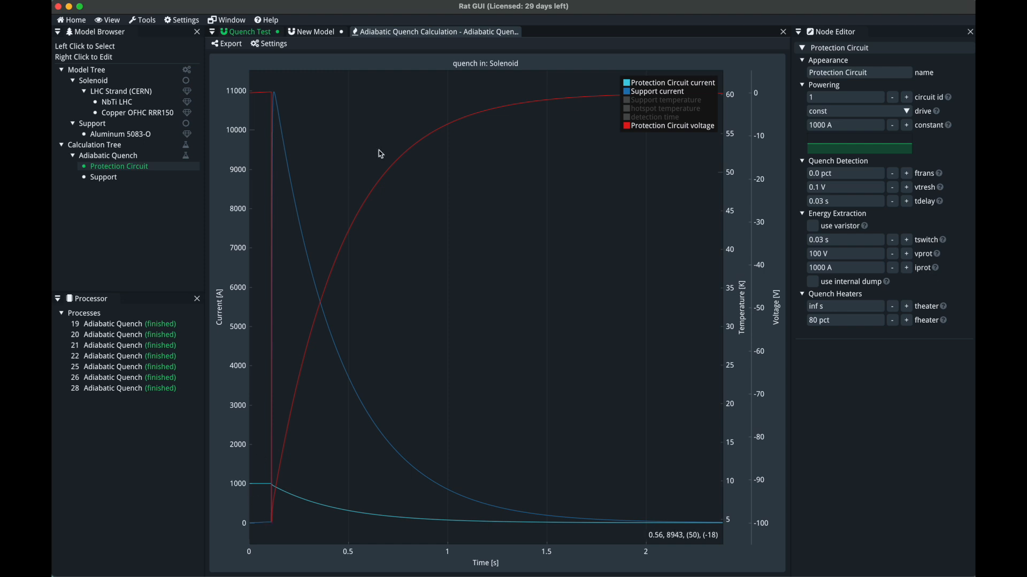
click(631, 127)
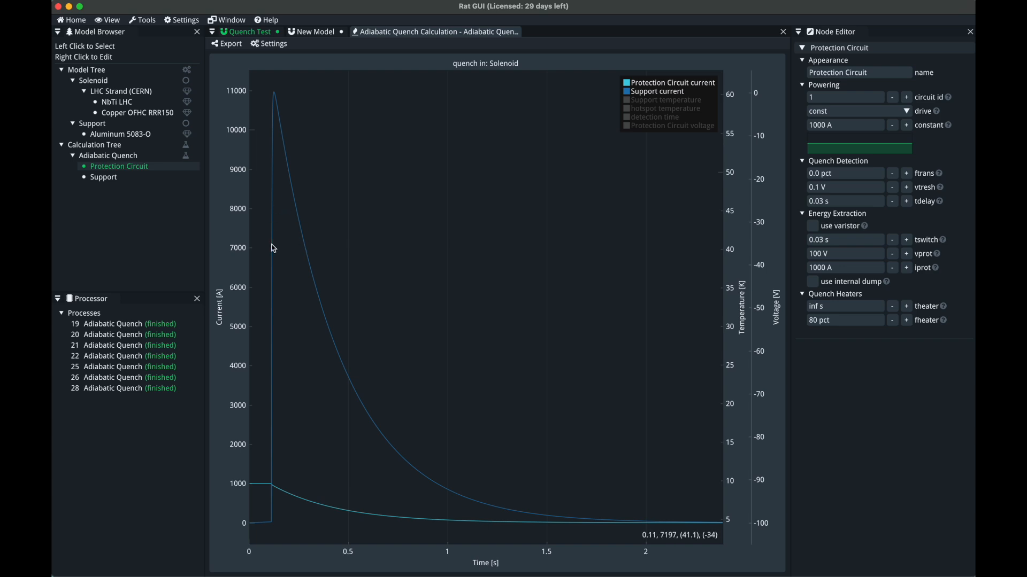
click(631, 109)
click(631, 100)
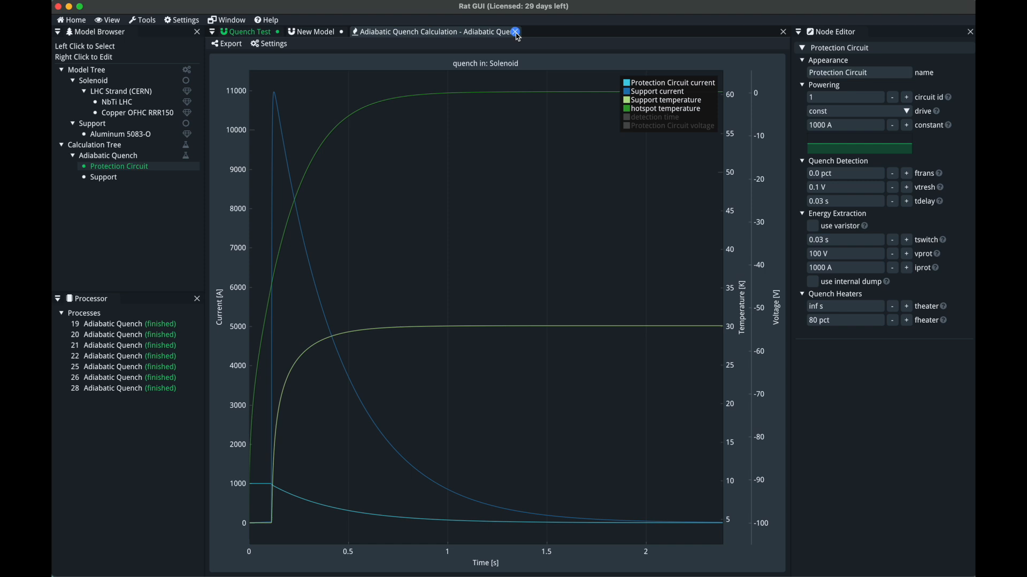
click(516, 32)
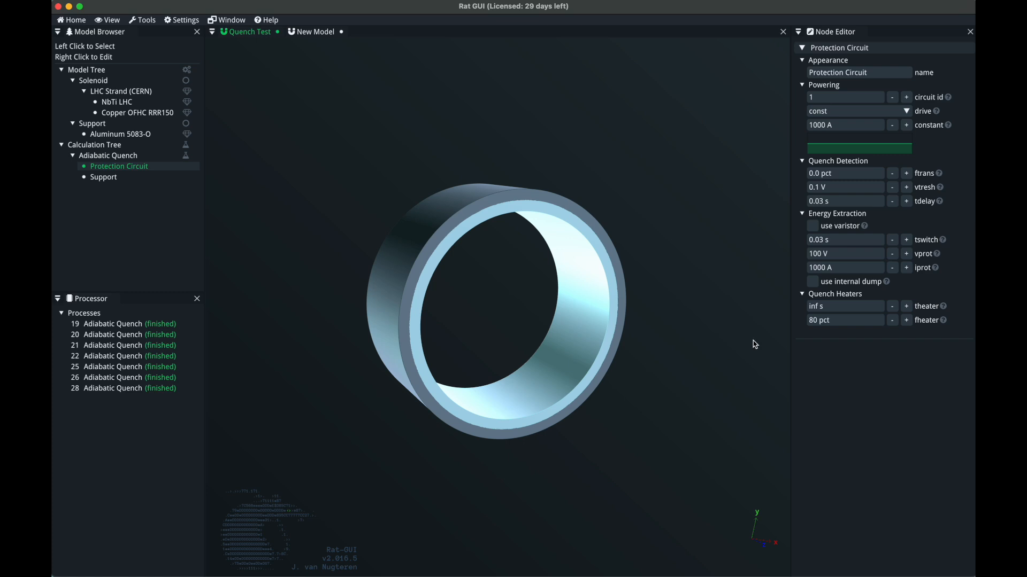
Step: Check the explanation of ftrans and set the Protection Circuit's ftrans to 0.1 pct
click(867, 173)
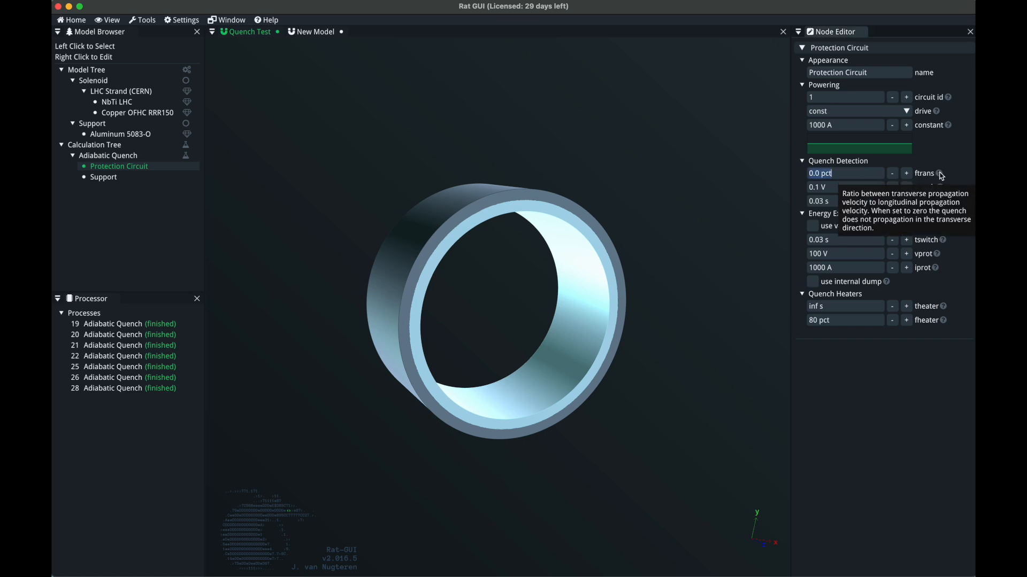
click(857, 170)
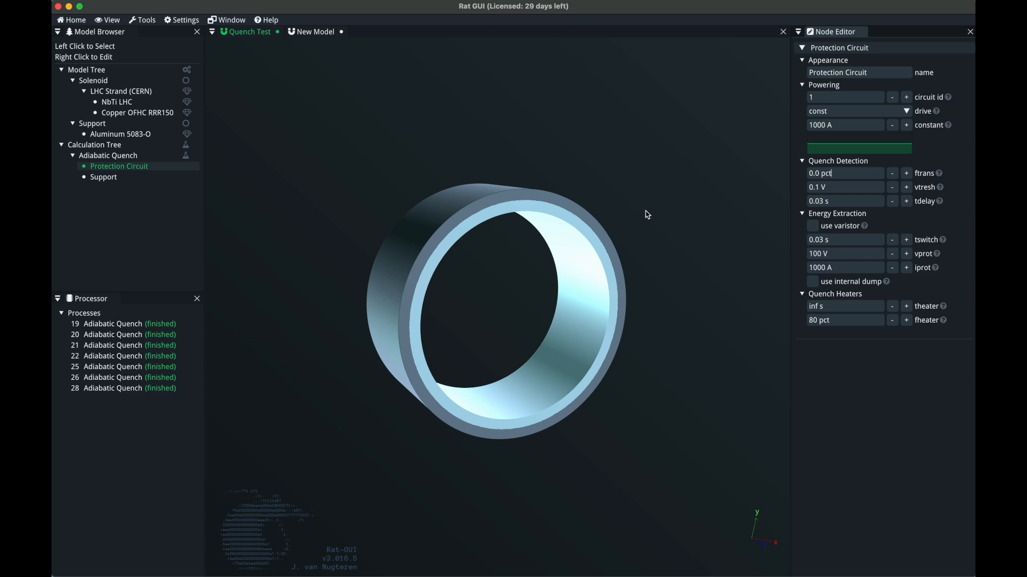
drag(850, 174, 802, 177)
text(0.1)
key(Return)
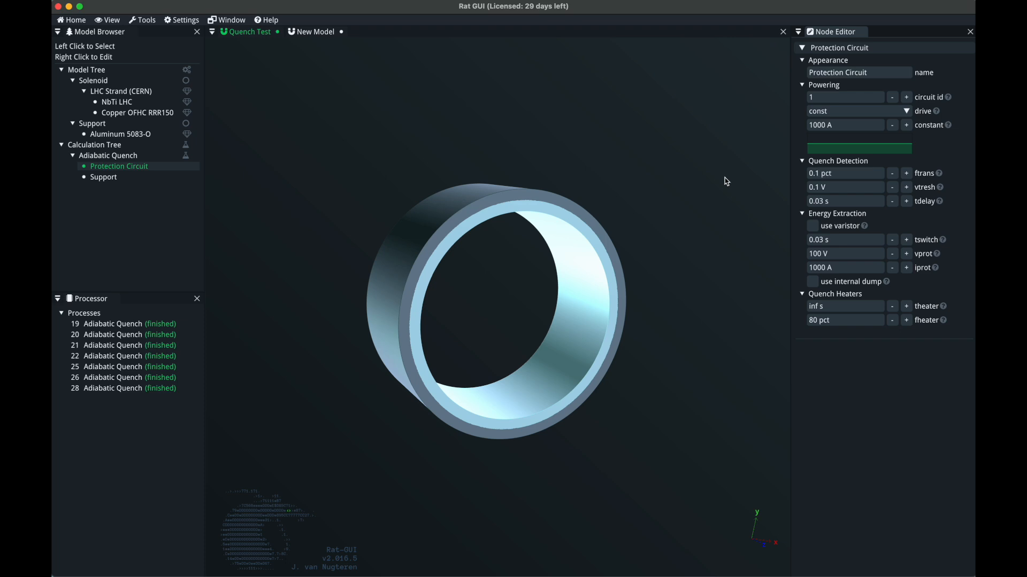